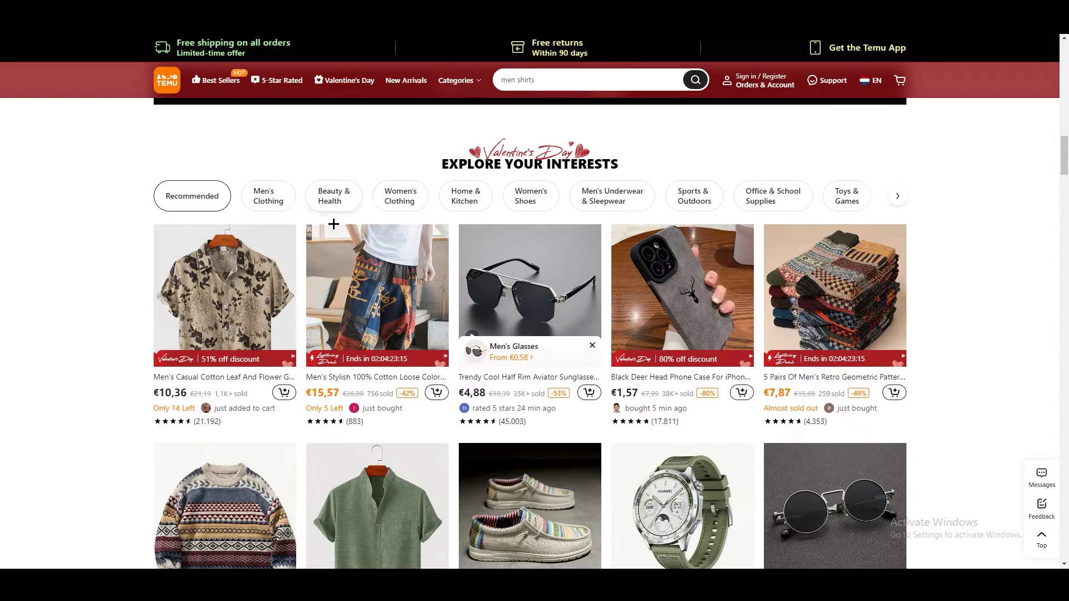
{"action": "scroll", "coordinate": [390, 300], "scroll_direction": "down", "scroll_amount": 9}
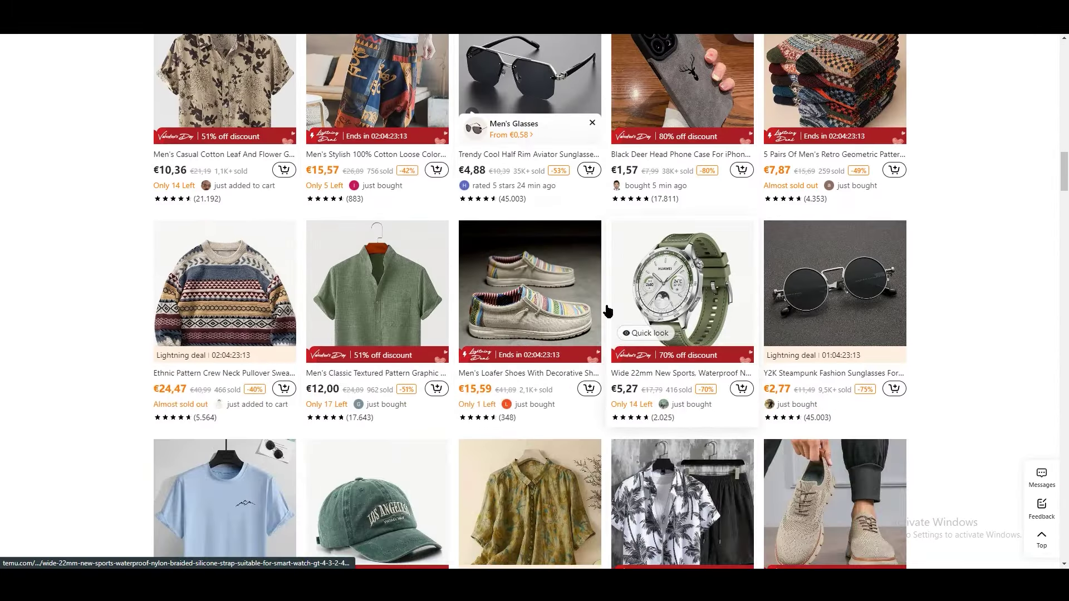
{"action": "scroll", "coordinate": [418, 362], "scroll_direction": "up", "scroll_amount": 15}
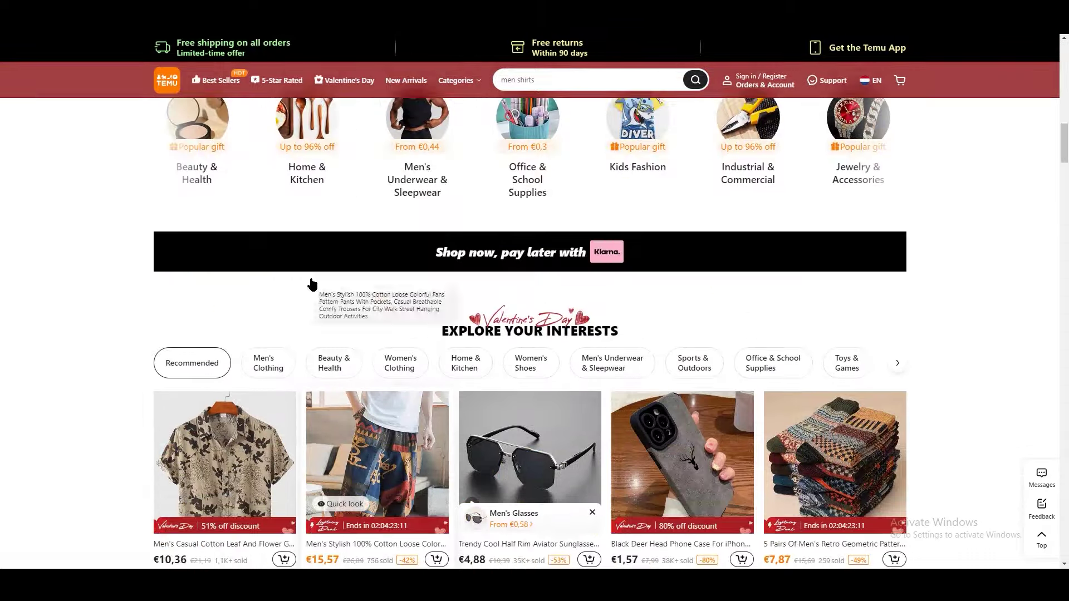
{"action": "scroll", "coordinate": [284, 283], "scroll_direction": "down", "scroll_amount": 4}
{"action": "scroll", "coordinate": [279, 251], "scroll_direction": "up", "scroll_amount": 7}
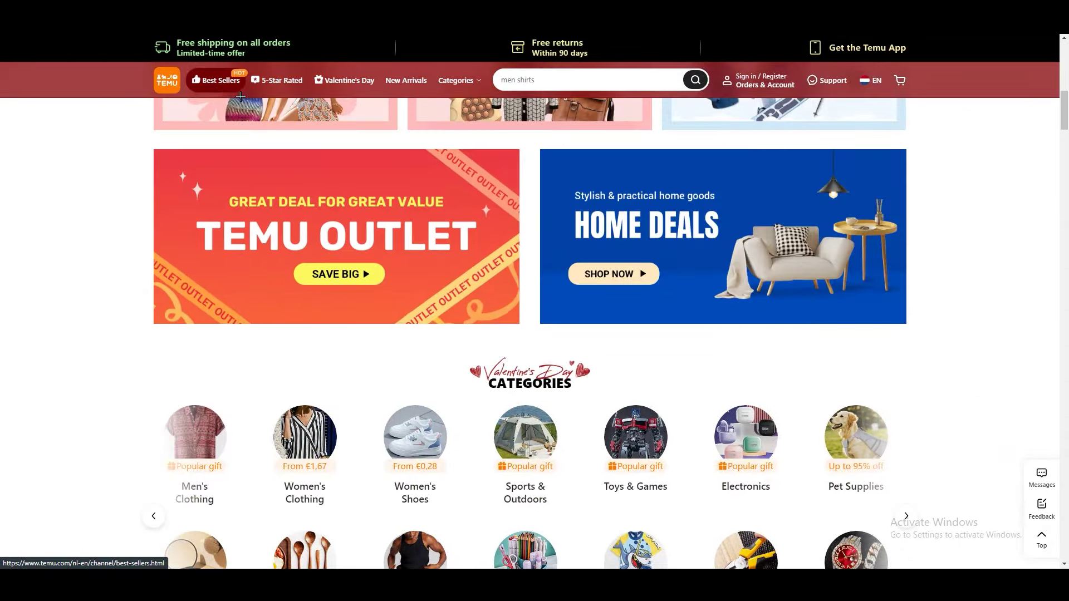
{"action": "scroll", "coordinate": [359, 204], "scroll_direction": "down", "scroll_amount": 8}
{"action": "scroll", "coordinate": [360, 204], "scroll_direction": "down", "scroll_amount": 3}
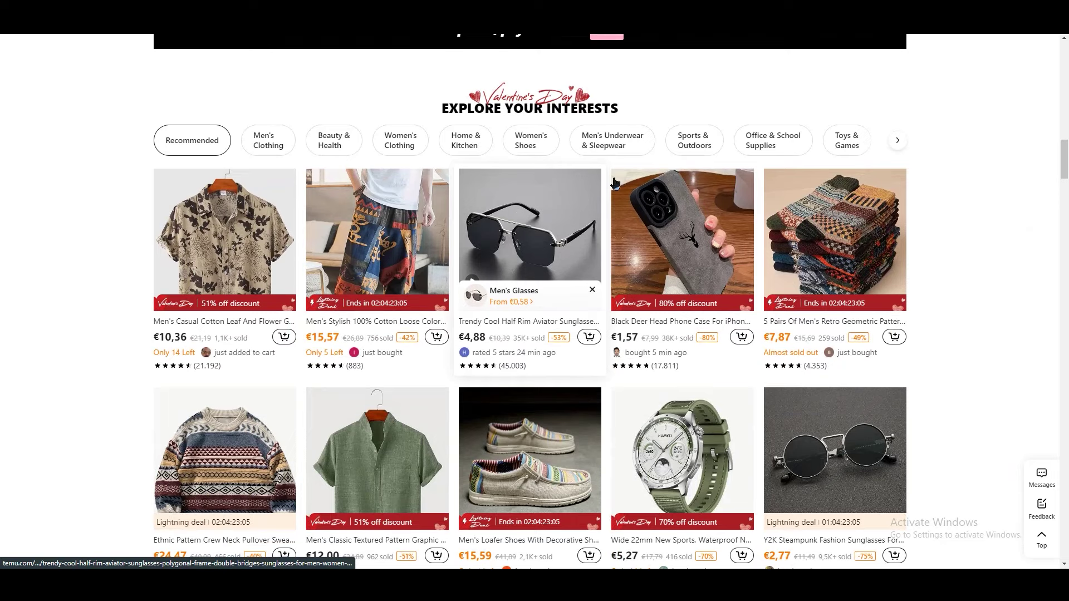
{"action": "scroll", "coordinate": [1033, 254], "scroll_direction": "up", "scroll_amount": 2}
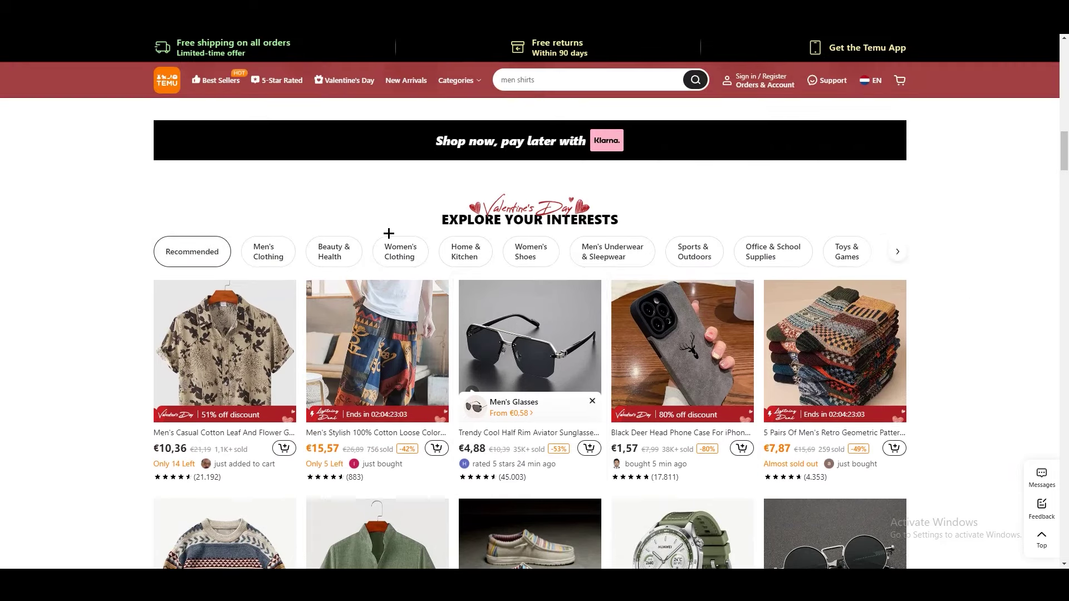
{"action": "scroll", "coordinate": [222, 185], "scroll_direction": "down", "scroll_amount": 3}
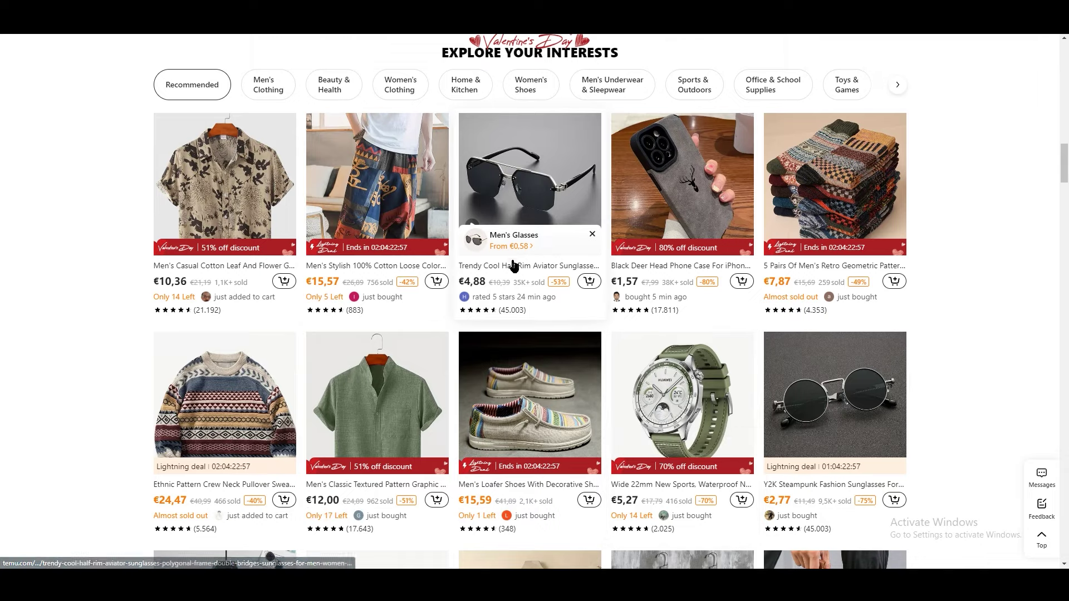
{"action": "scroll", "coordinate": [415, 407], "scroll_direction": "down", "scroll_amount": 7}
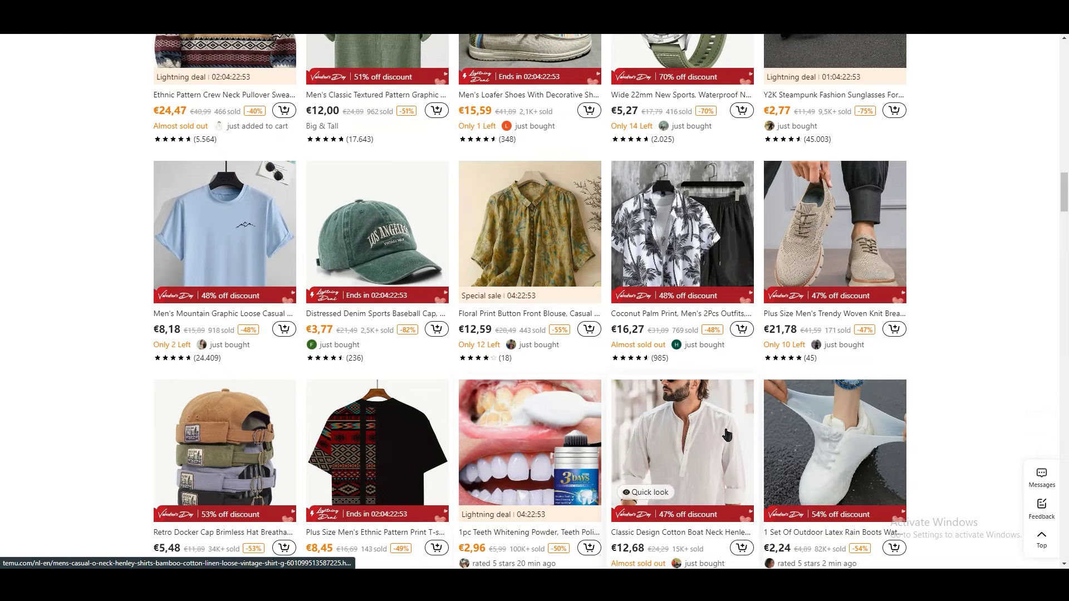
{"action": "scroll", "coordinate": [710, 469], "scroll_direction": "down", "scroll_amount": 1}
{"action": "scroll", "coordinate": [710, 470], "scroll_direction": "down", "scroll_amount": 8}
{"action": "scroll", "coordinate": [1048, 166], "scroll_direction": "up", "scroll_amount": 15}
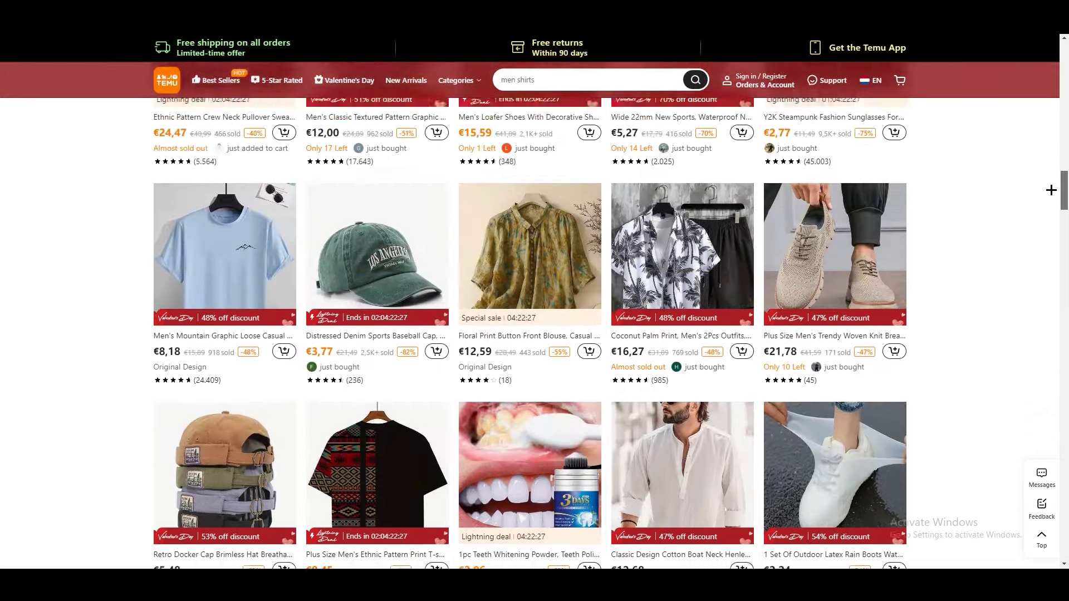
{"action": "scroll", "coordinate": [1049, 158], "scroll_direction": "up", "scroll_amount": 5}
{"action": "scroll", "coordinate": [1049, 160], "scroll_direction": "down", "scroll_amount": 3}
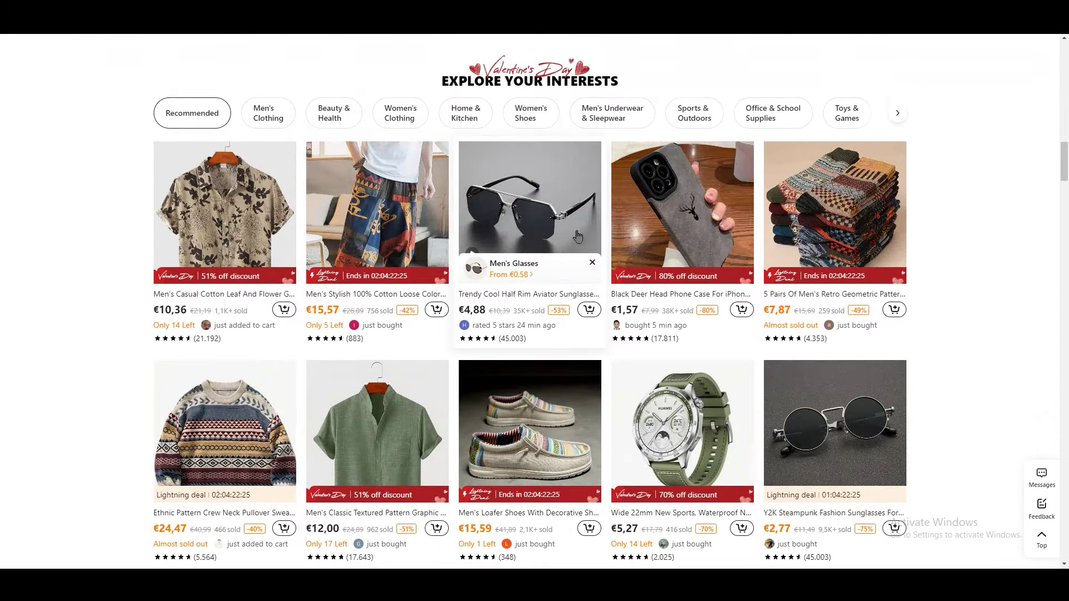
- Open the Trendy Cool Half Rim Aviator Sunglasses product page in a new tab
{"action": "right_click", "coordinate": [496, 213]}
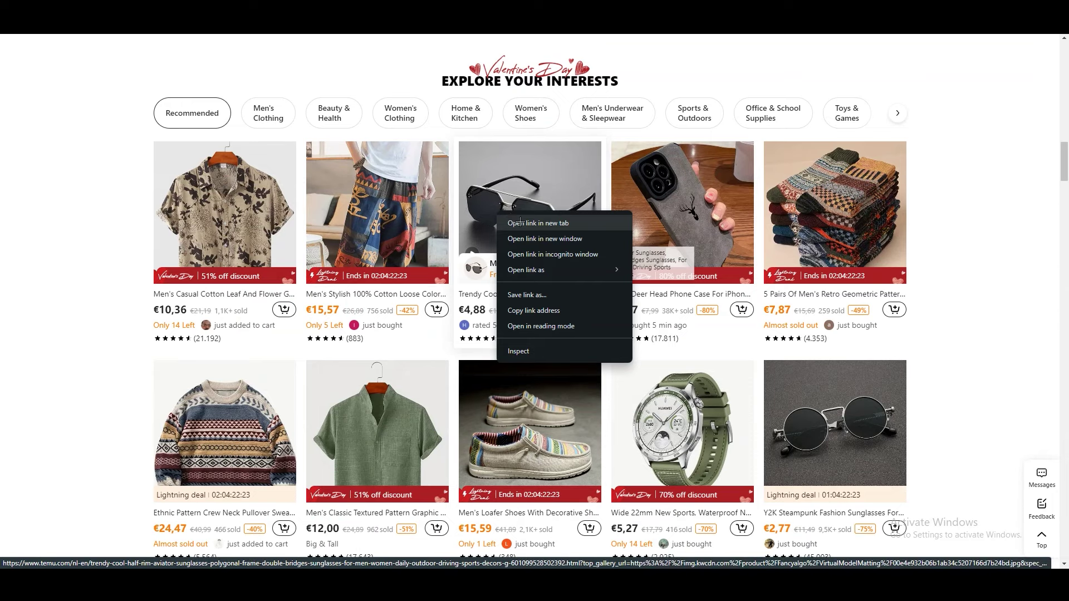
{"action": "left_click", "coordinate": [547, 223]}
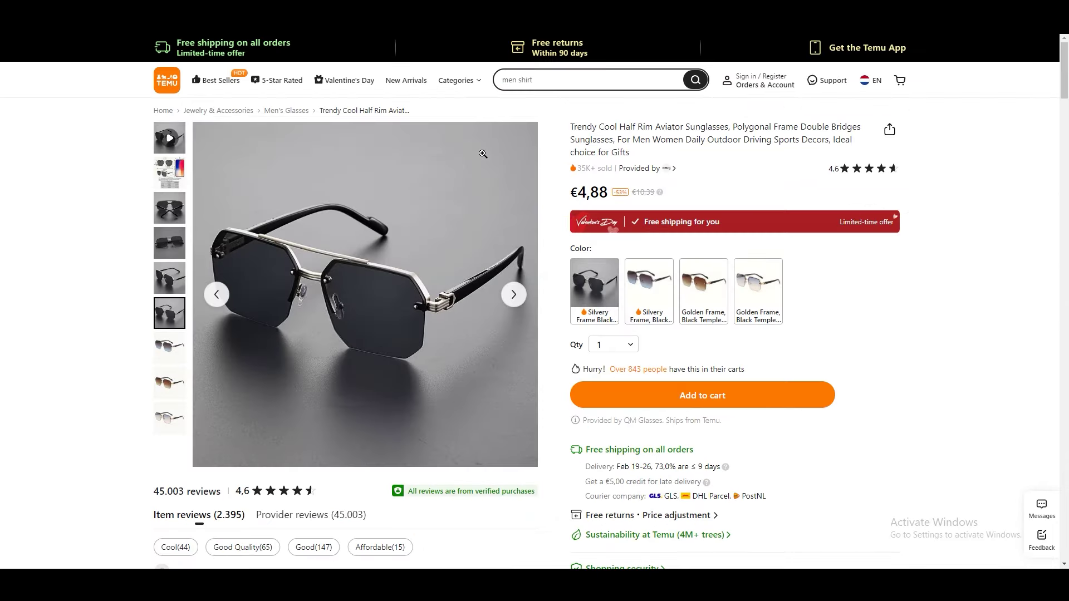
{"action": "scroll", "coordinate": [590, 178], "scroll_direction": "down", "scroll_amount": 1}
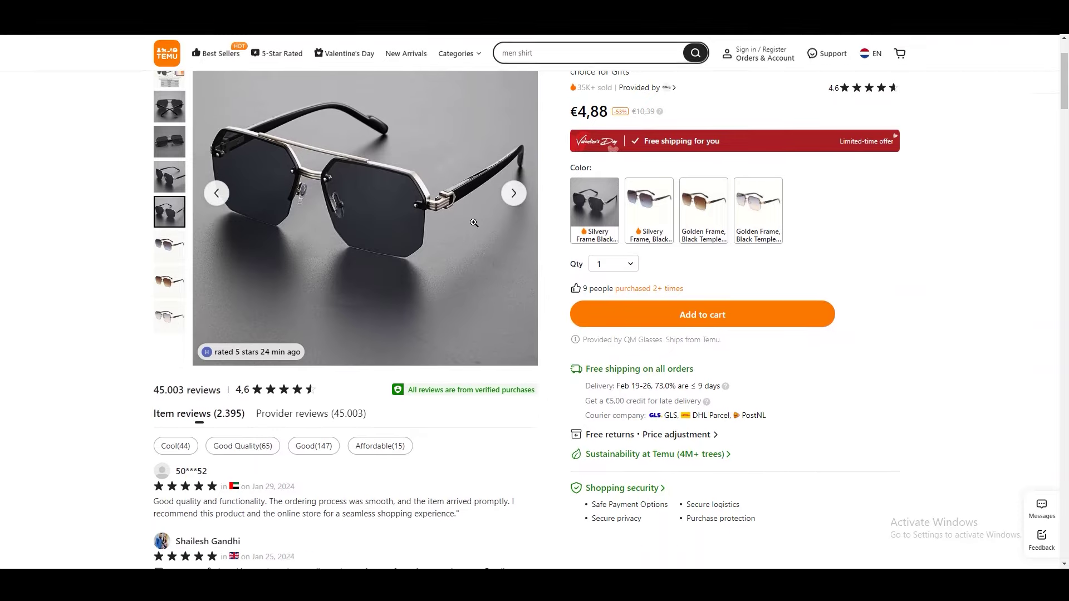
{"action": "scroll", "coordinate": [446, 338], "scroll_direction": "up", "scroll_amount": 1}
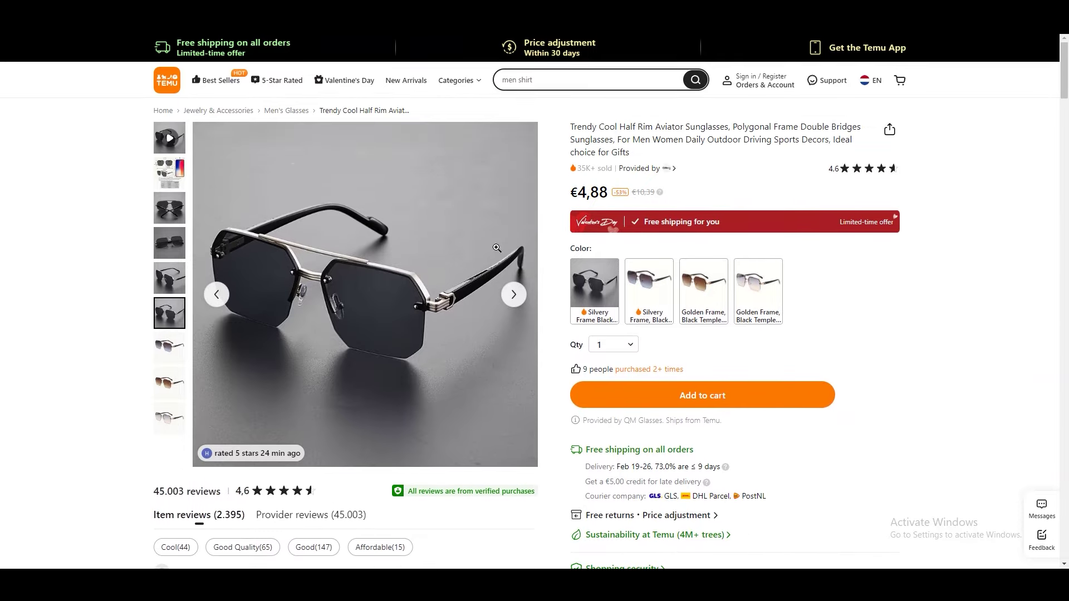
- Compare the colour swatches and pick Golden Frame, Black Temples, Blue Pink Lens
{"action": "left_click", "coordinate": [648, 284]}
{"action": "left_click", "coordinate": [704, 284]}
{"action": "left_click", "coordinate": [774, 290]}
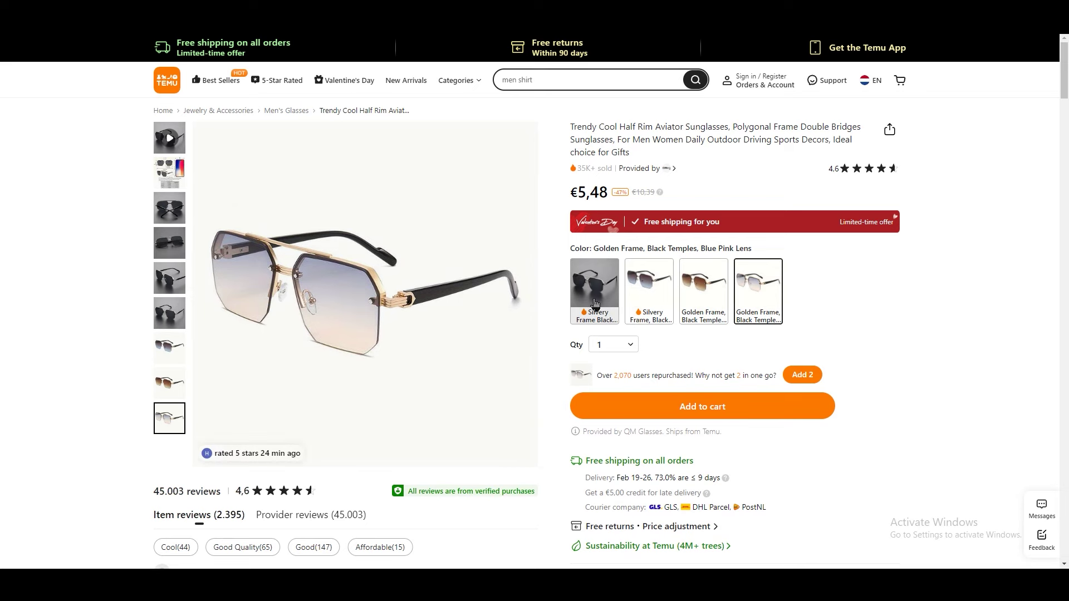
{"action": "left_click", "coordinate": [612, 287]}
{"action": "left_click", "coordinate": [660, 292]}
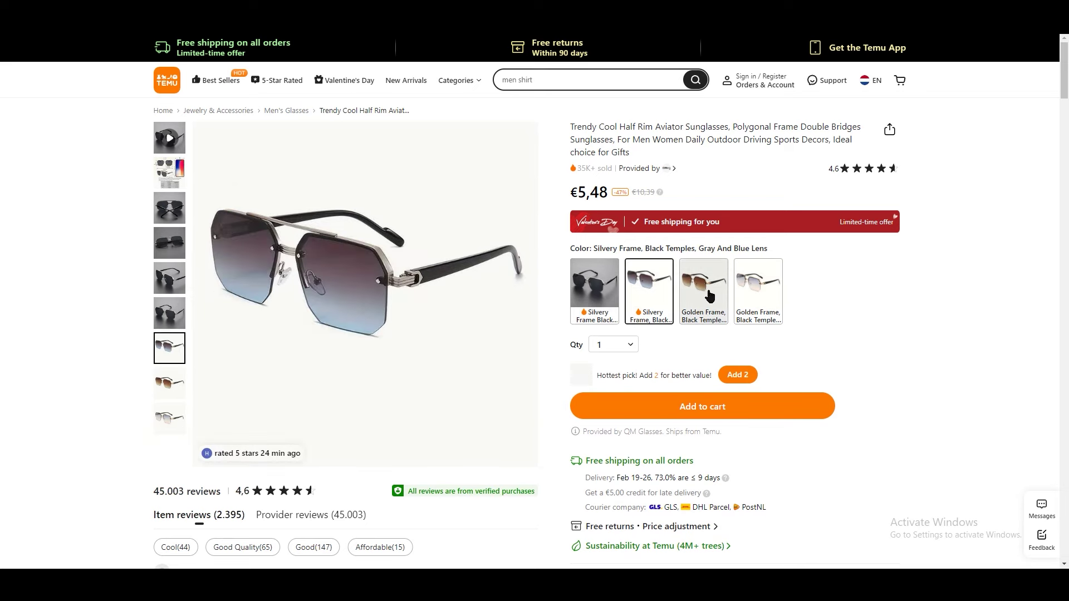
{"action": "left_click", "coordinate": [703, 286]}
{"action": "left_click", "coordinate": [757, 287]}
{"action": "scroll", "coordinate": [390, 279], "scroll_direction": "down", "scroll_amount": 1}
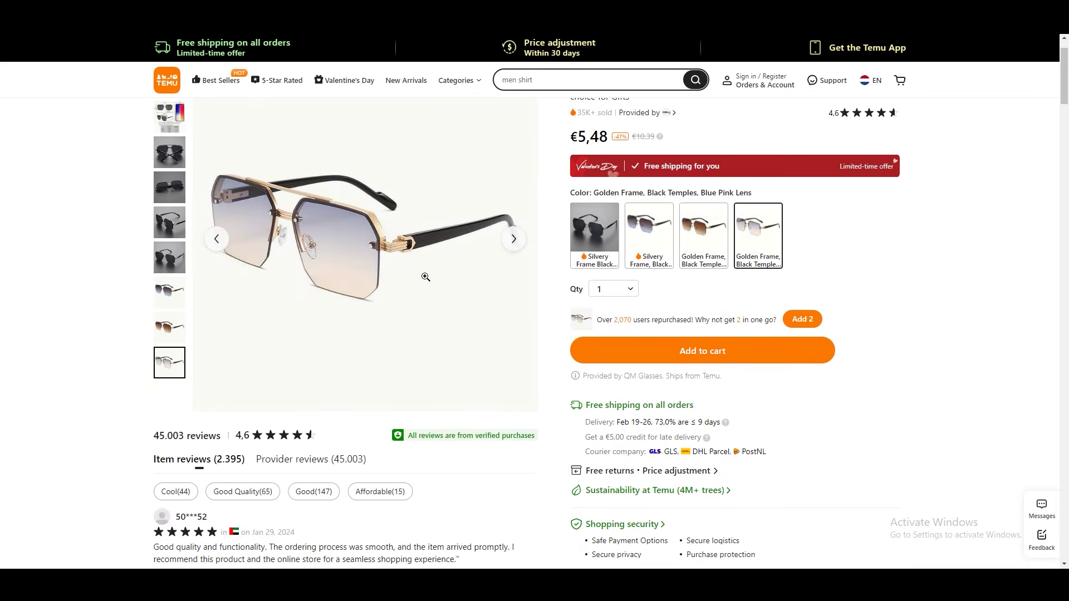
{"action": "scroll", "coordinate": [518, 289], "scroll_direction": "up", "scroll_amount": 1}
{"action": "scroll", "coordinate": [459, 407], "scroll_direction": "down", "scroll_amount": 1}
{"action": "scroll", "coordinate": [459, 407], "scroll_direction": "down", "scroll_amount": 3}
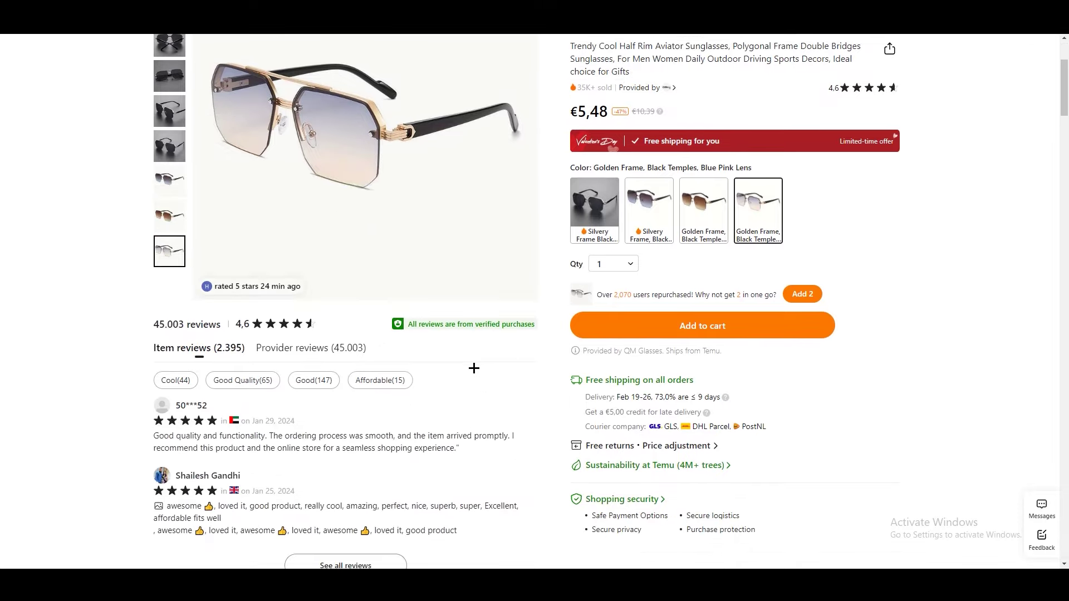
{"action": "scroll", "coordinate": [476, 368], "scroll_direction": "up", "scroll_amount": 3}
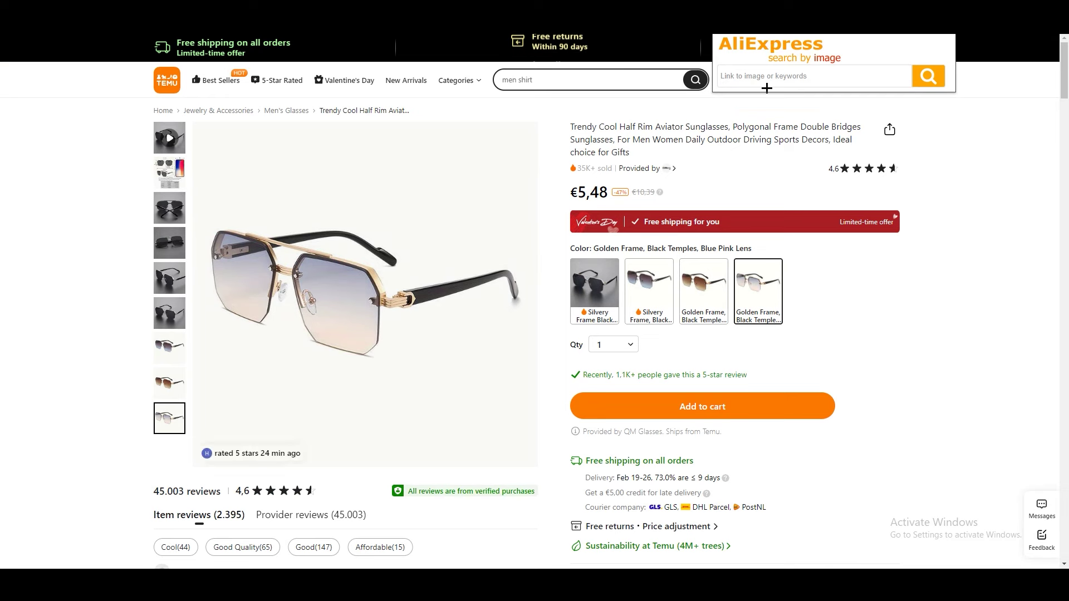
- Search AliExpress by the main sunglasses image to get Aliseeks matches
{"action": "right_click", "coordinate": [308, 240]}
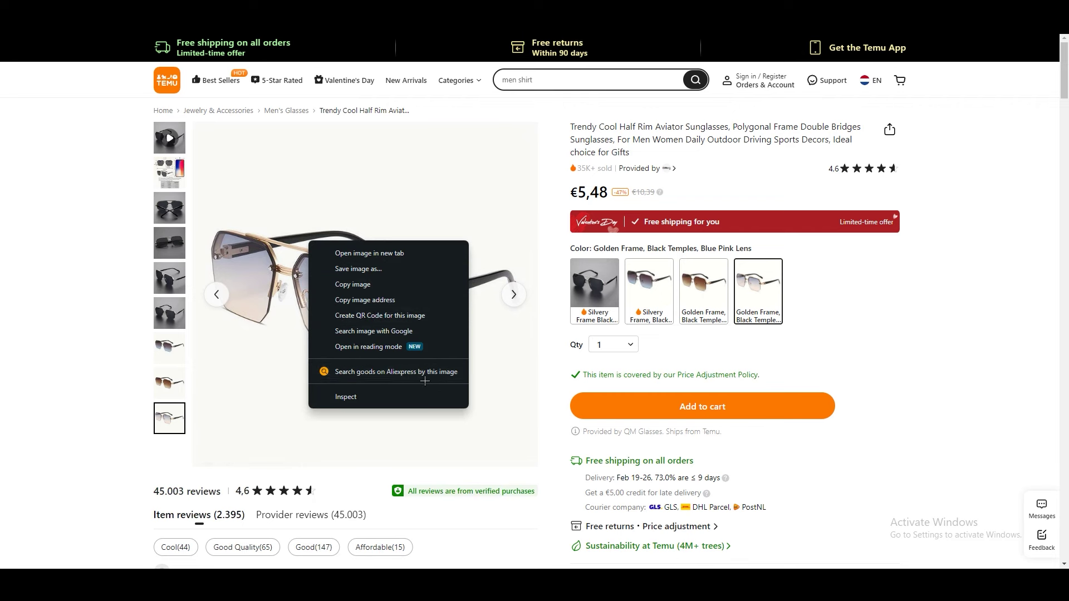
{"action": "left_click", "coordinate": [383, 372]}
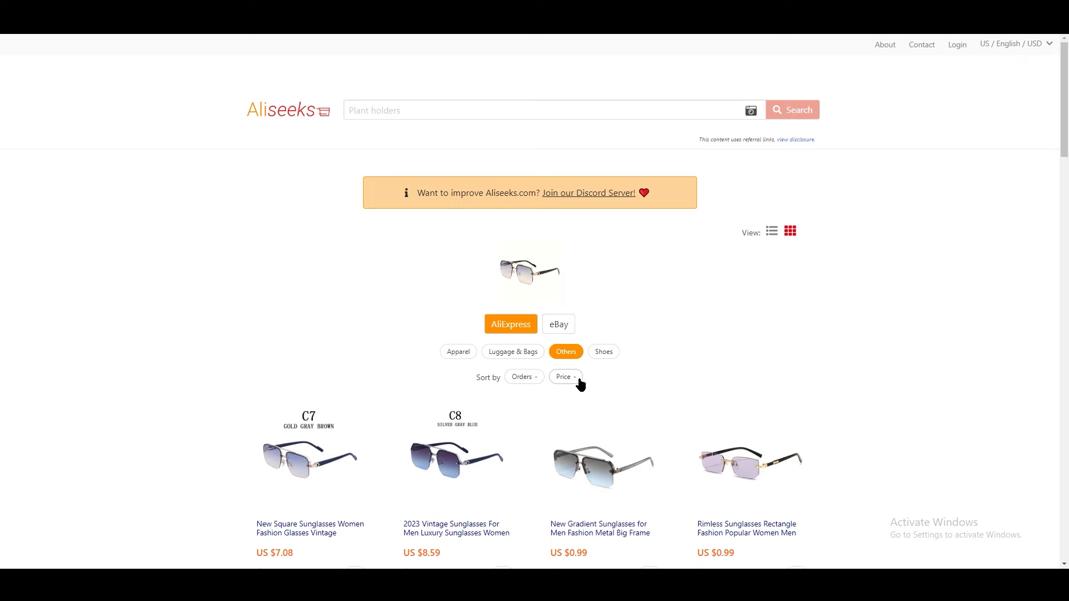
- Sort the Aliseeks sunglasses matches by Orders and browse the results
{"action": "scroll", "coordinate": [590, 380], "scroll_direction": "down", "scroll_amount": 3}
{"action": "left_click", "coordinate": [522, 211]}
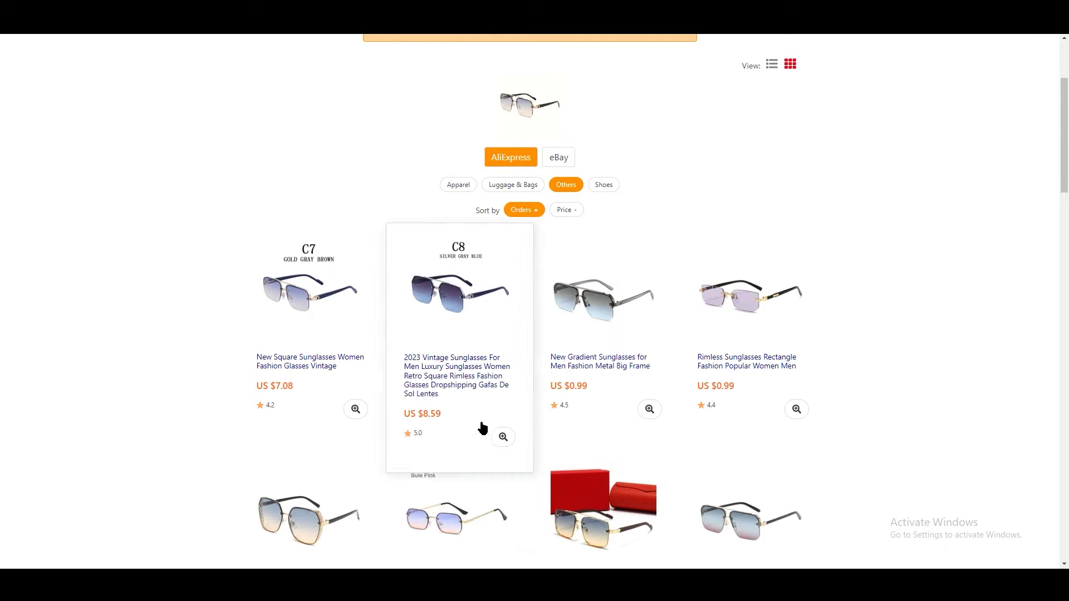
{"action": "scroll", "coordinate": [291, 301], "scroll_direction": "down", "scroll_amount": 2}
{"action": "scroll", "coordinate": [292, 300], "scroll_direction": "down", "scroll_amount": 1}
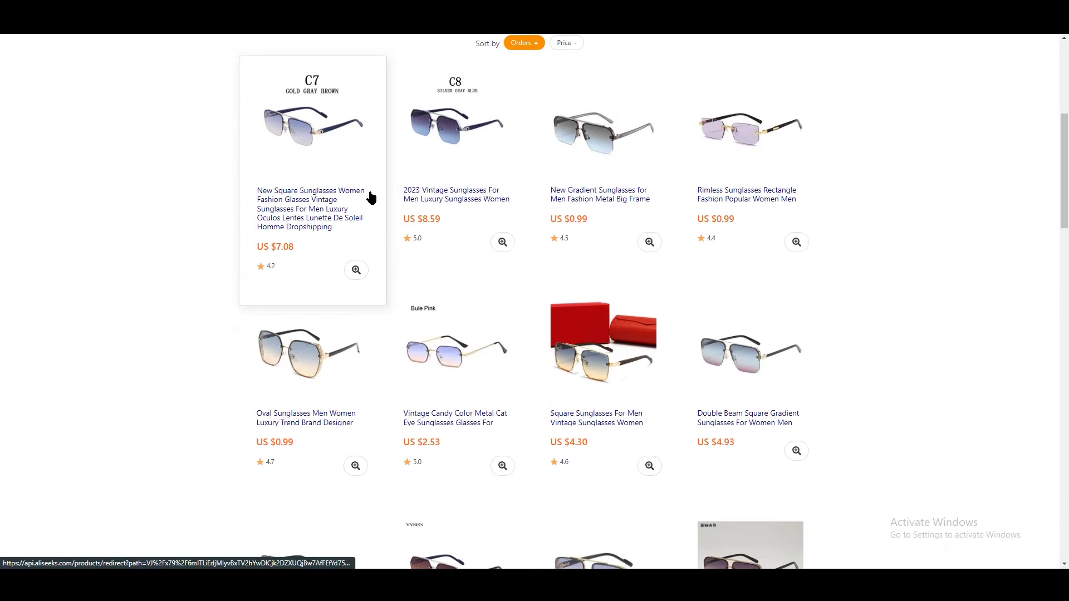
{"action": "scroll", "coordinate": [369, 194], "scroll_direction": "up", "scroll_amount": 2}
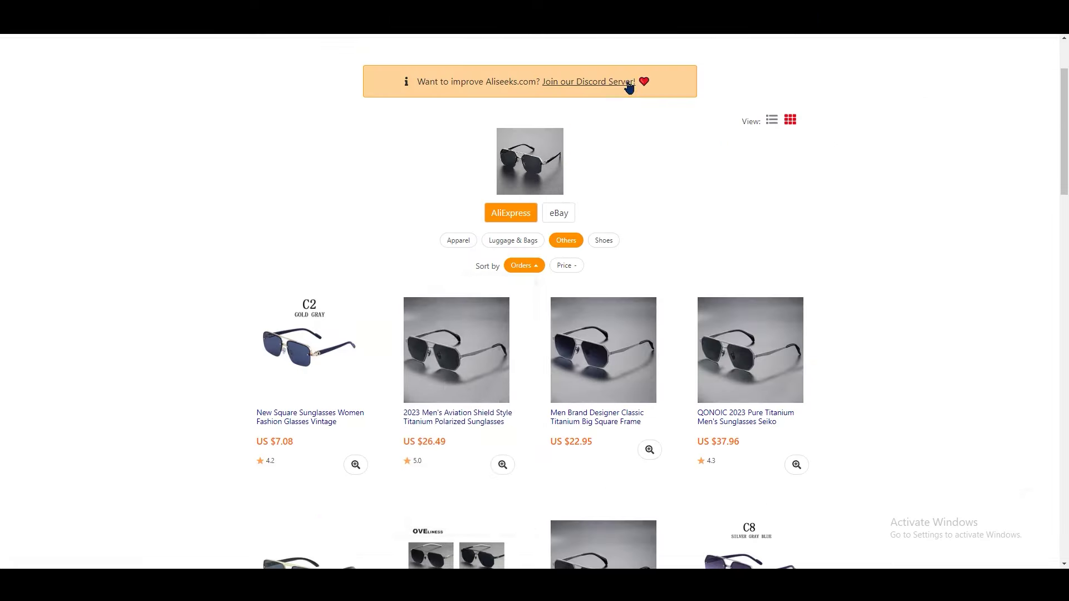
- Open the AliExpress listing for 2023 Vintage Sunglasses For Men
{"action": "left_click", "coordinate": [439, 344]}
{"action": "scroll", "coordinate": [460, 332], "scroll_direction": "up", "scroll_amount": 1}
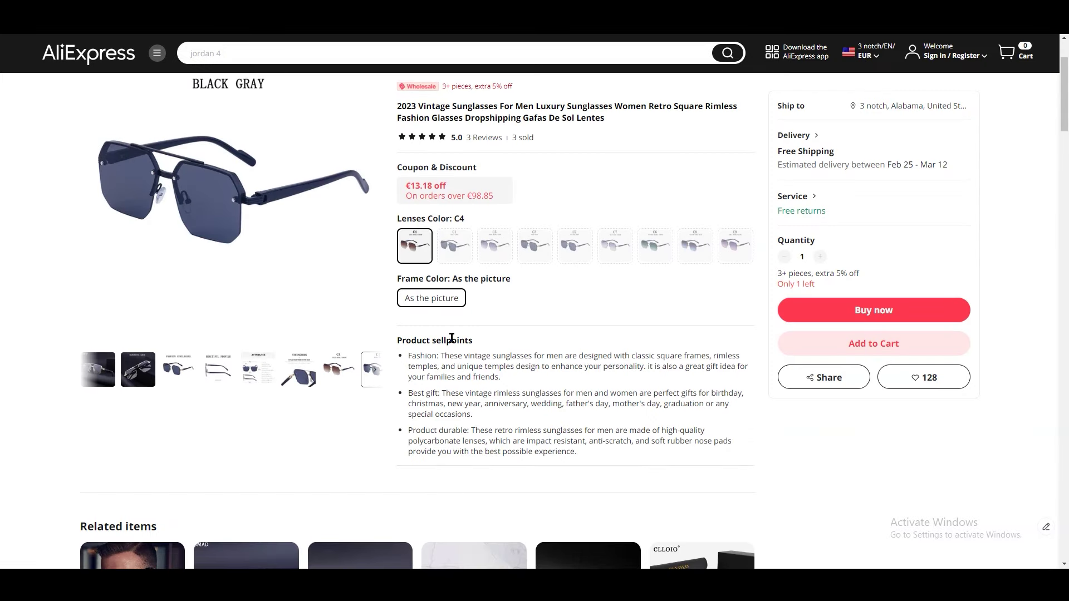
{"action": "scroll", "coordinate": [419, 342], "scroll_direction": "down", "scroll_amount": 1}
{"action": "scroll", "coordinate": [456, 334], "scroll_direction": "up", "scroll_amount": 1}
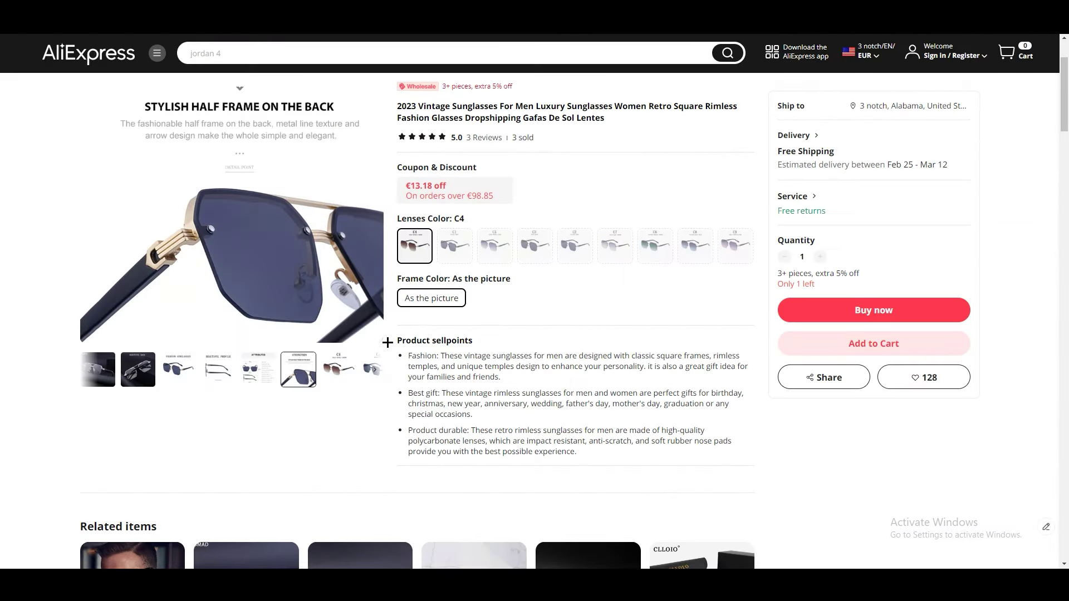
- Preview Lenses Color variants C5 and C6, ending on C7
{"action": "left_click", "coordinate": [495, 246]}
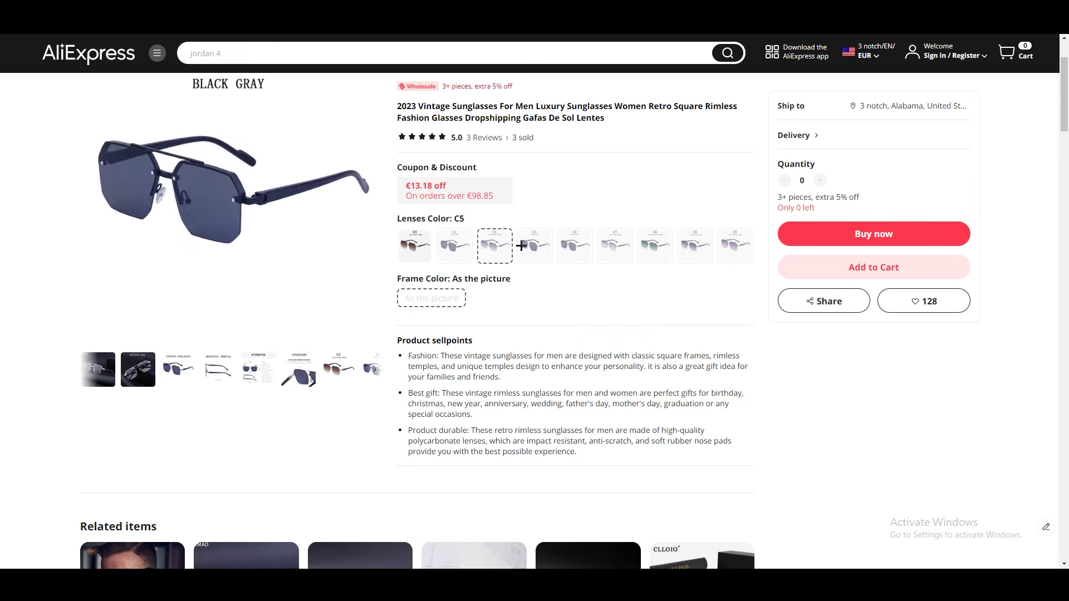
{"action": "left_click", "coordinate": [663, 253]}
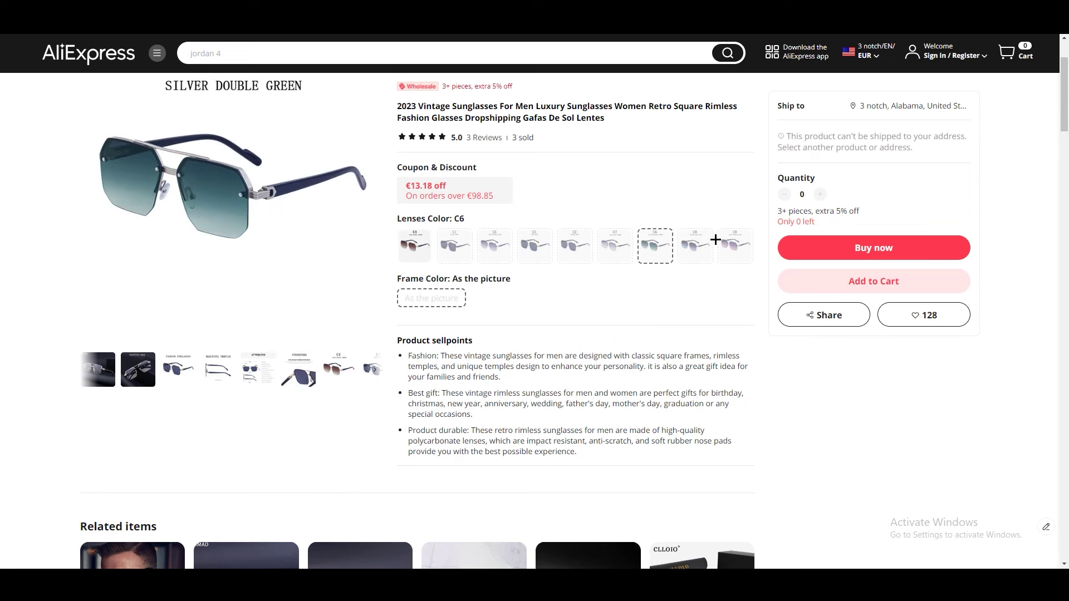
{"action": "left_click", "coordinate": [584, 253]}
{"action": "left_click", "coordinate": [543, 256]}
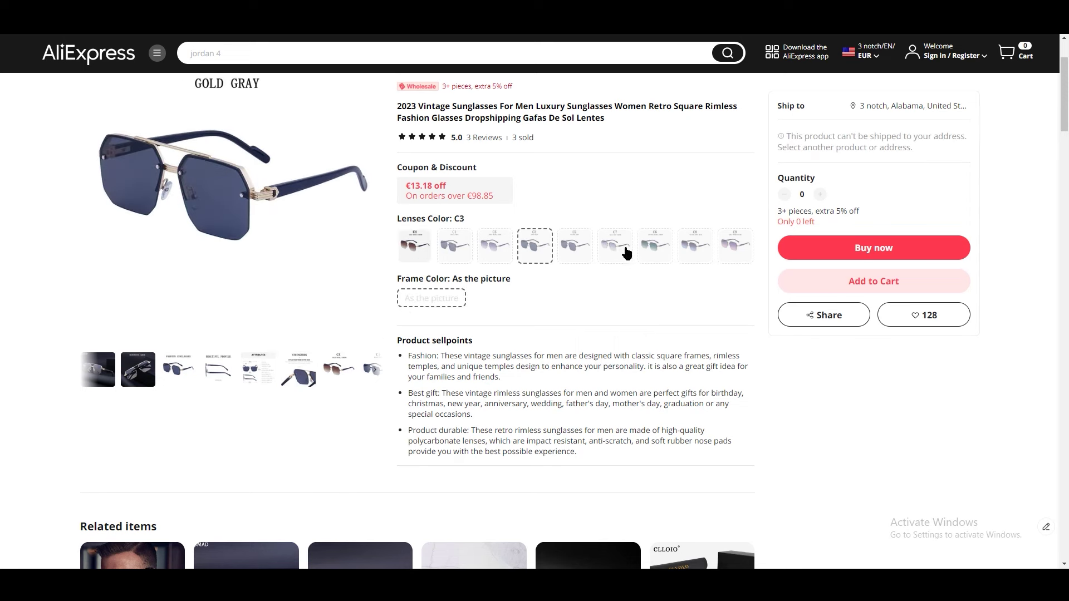
{"action": "left_click", "coordinate": [624, 255]}
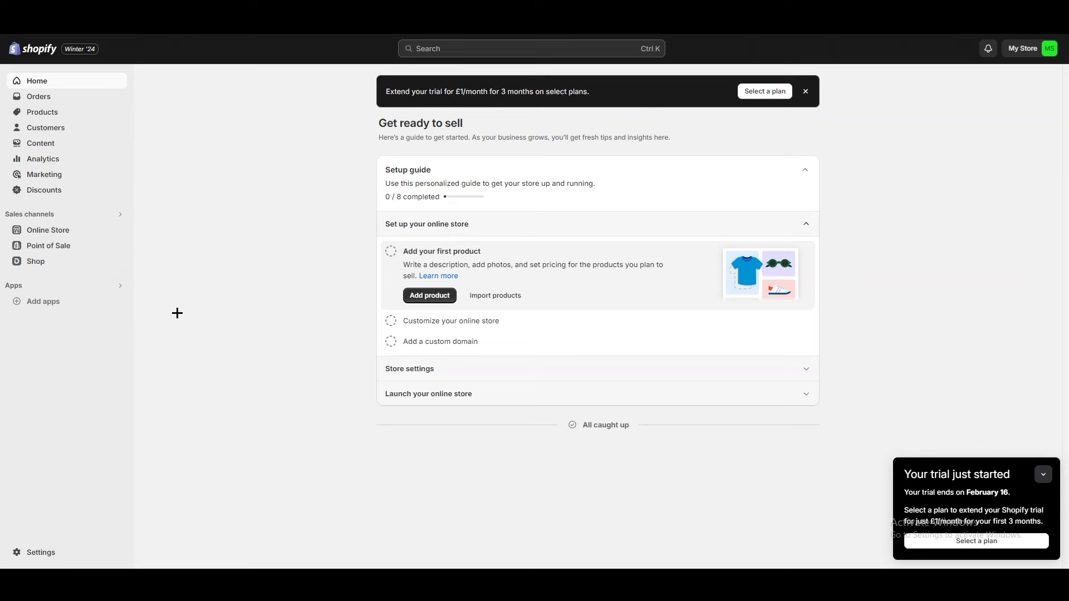
- Search the Shopify App Store for 'dser' and start installing DSers-AliExpress Dropshipping
{"action": "left_click", "coordinate": [53, 304]}
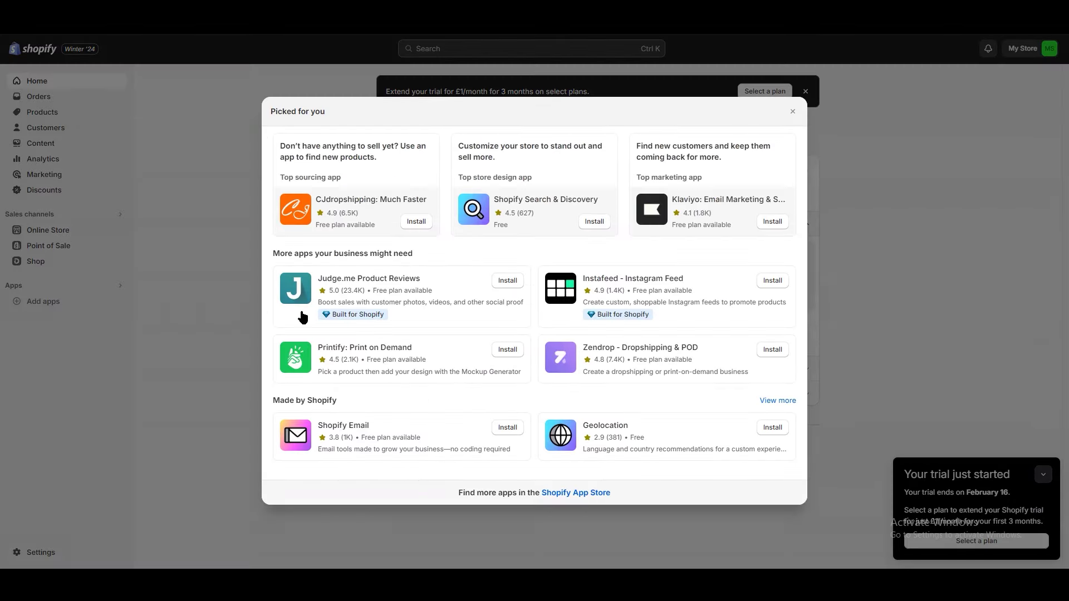
{"action": "left_click", "coordinate": [592, 495]}
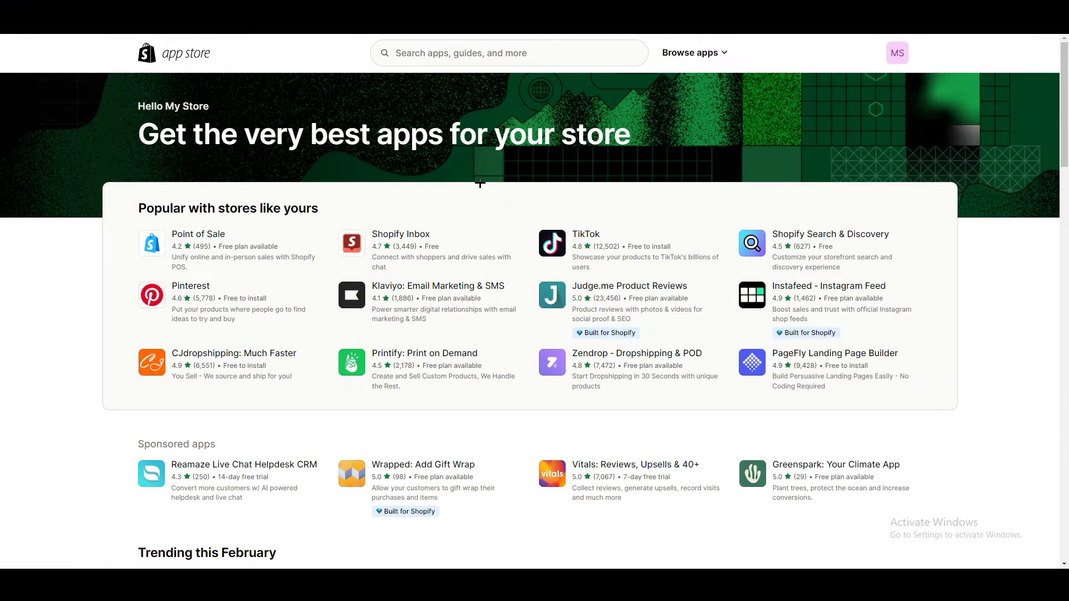
{"action": "left_click", "coordinate": [429, 56]}
{"action": "type", "text": "dser"}
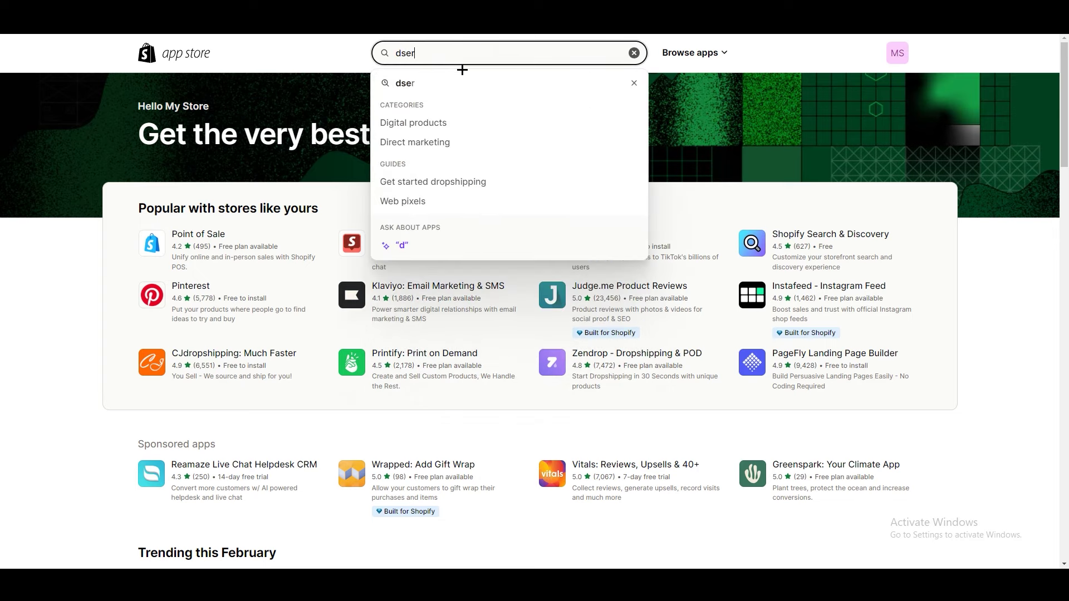
{"action": "left_click", "coordinate": [438, 83]}
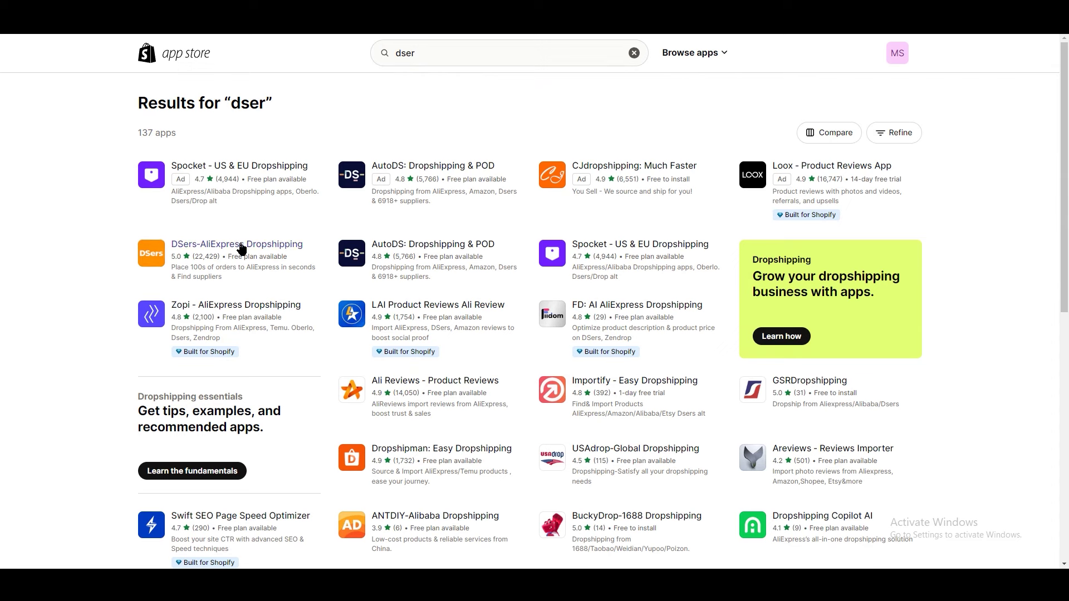
{"action": "left_click", "coordinate": [295, 273]}
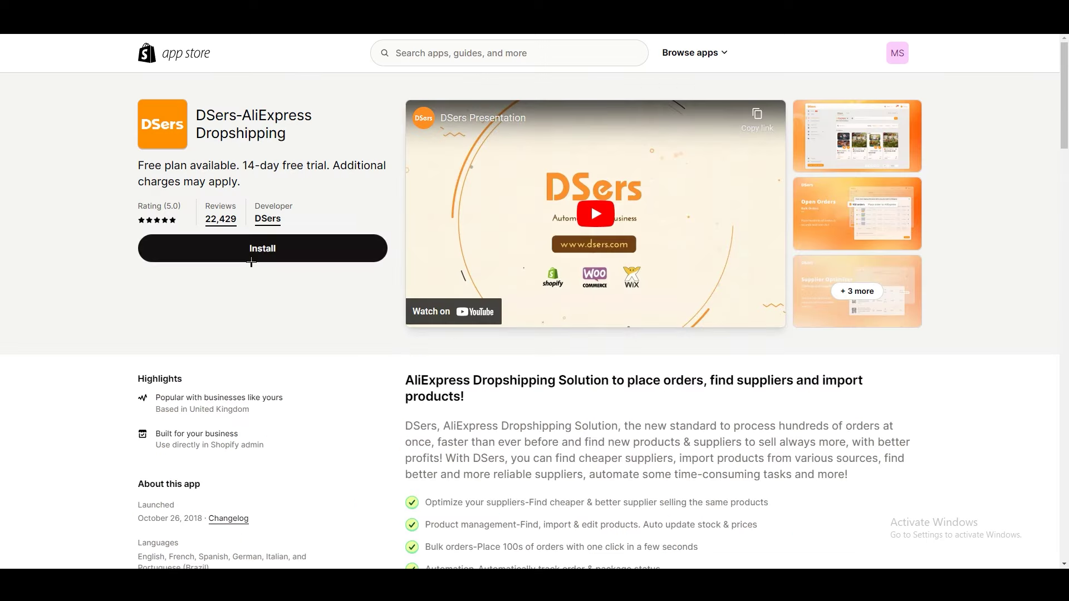
{"action": "left_click", "coordinate": [219, 255]}
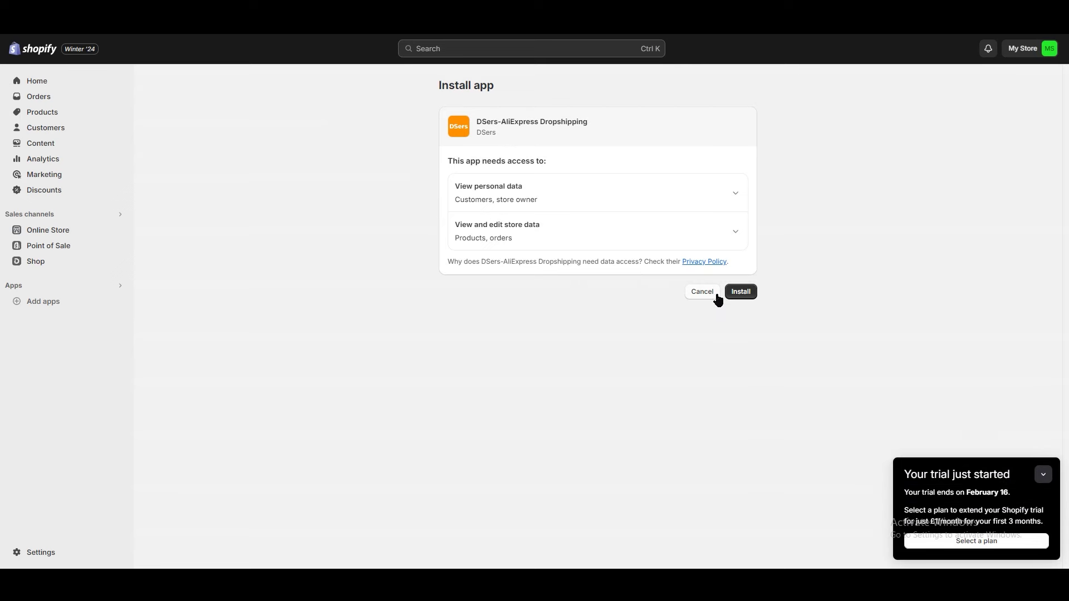
- Approve the DSers install, then choose the free Basic plan with its 3000 product limit
{"action": "left_click", "coordinate": [736, 295]}
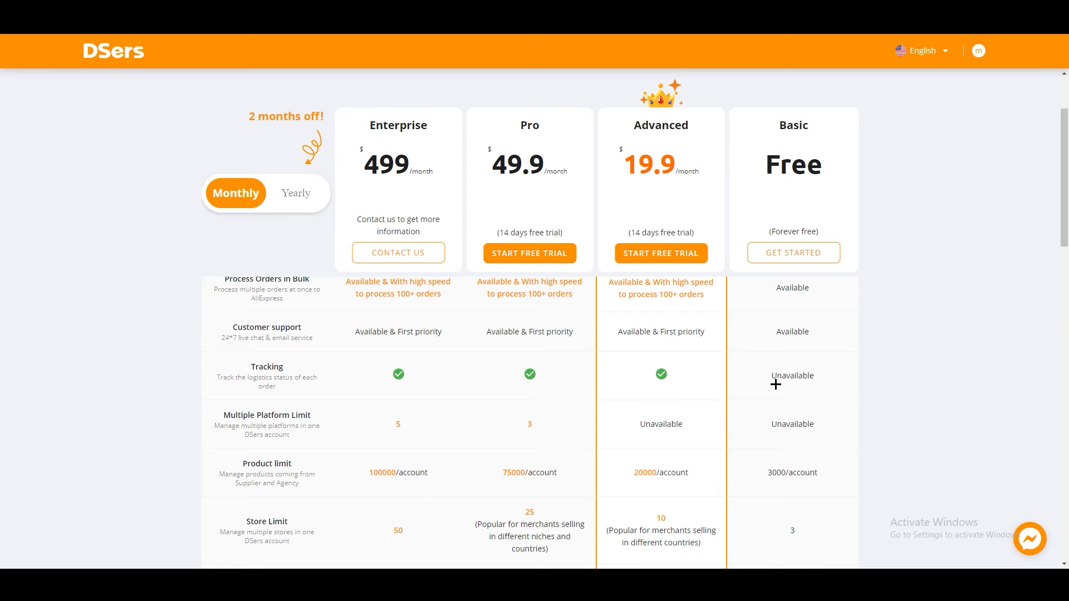
{"action": "left_click_drag", "start_coordinate": [242, 464], "coordinate": [296, 468]}
{"action": "left_click_drag", "start_coordinate": [766, 477], "coordinate": [825, 471]}
{"action": "left_click", "coordinate": [882, 413]}
{"action": "left_click", "coordinate": [789, 256]}
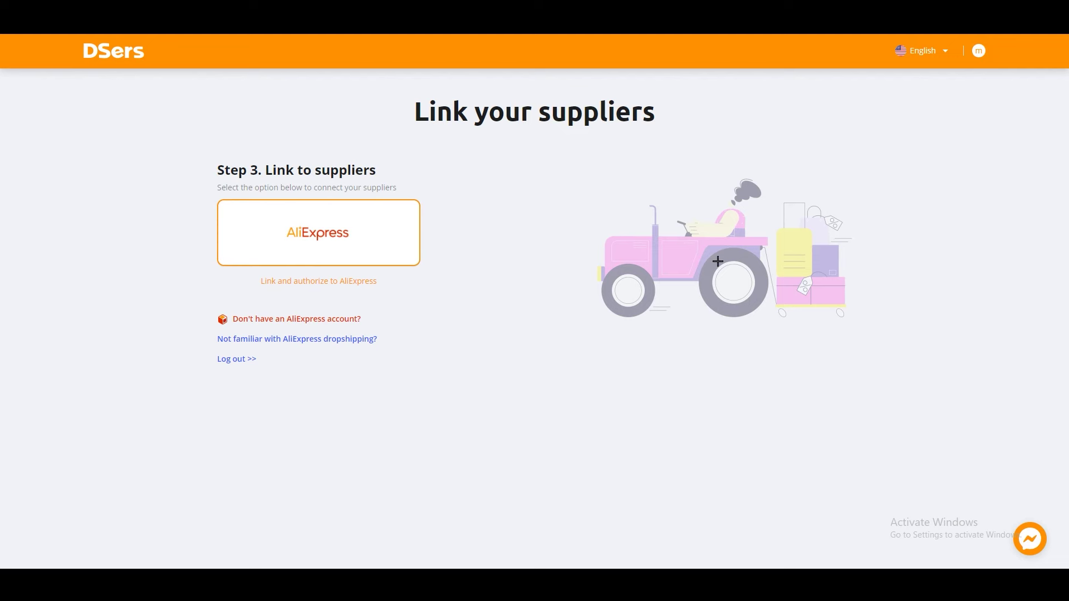
- Link AliExpress as supplier, logging in with a different AliExpress account to authorize
{"action": "left_click", "coordinate": [344, 244]}
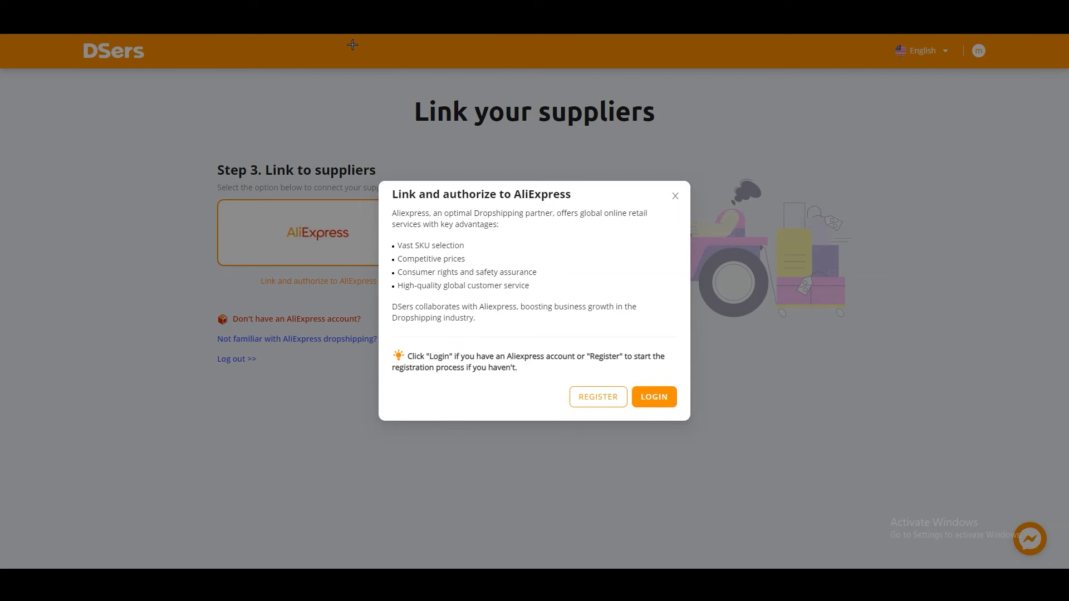
{"action": "left_click", "coordinate": [657, 400]}
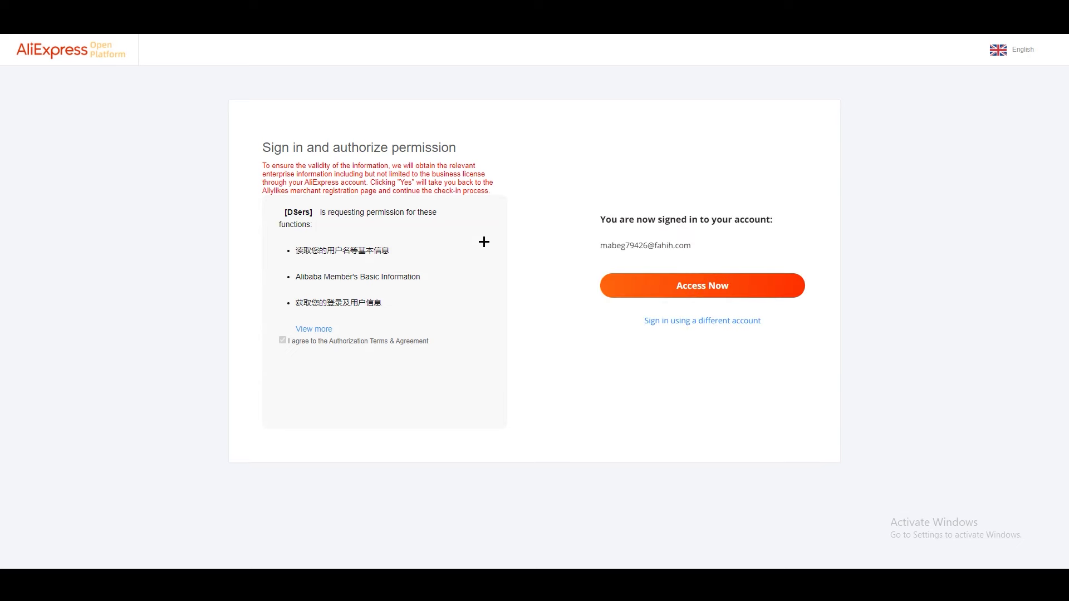
{"action": "left_click", "coordinate": [654, 288]}
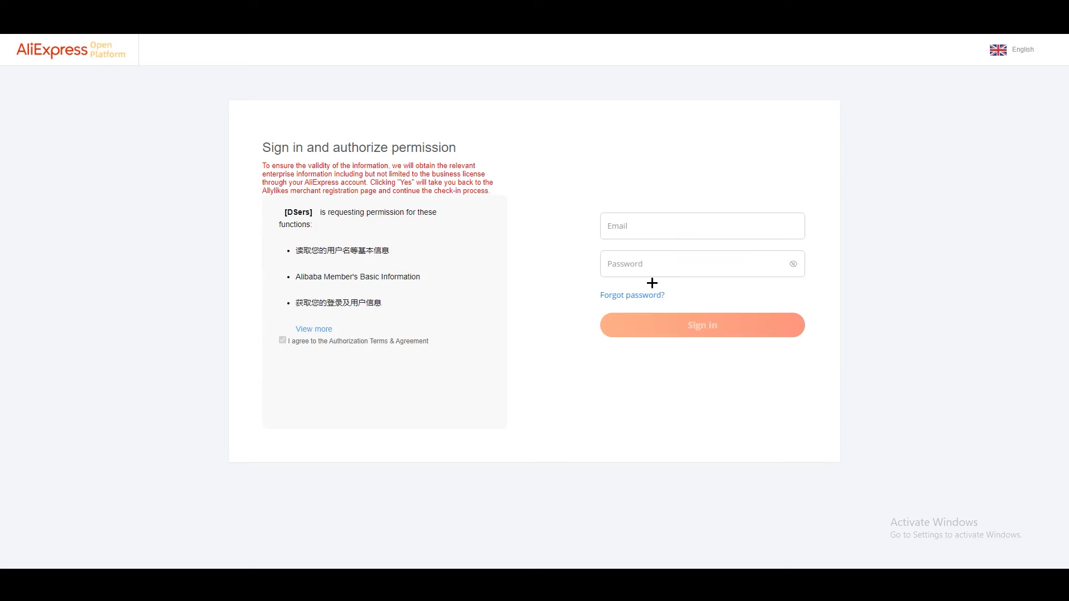
{"action": "left_click", "coordinate": [659, 225]}
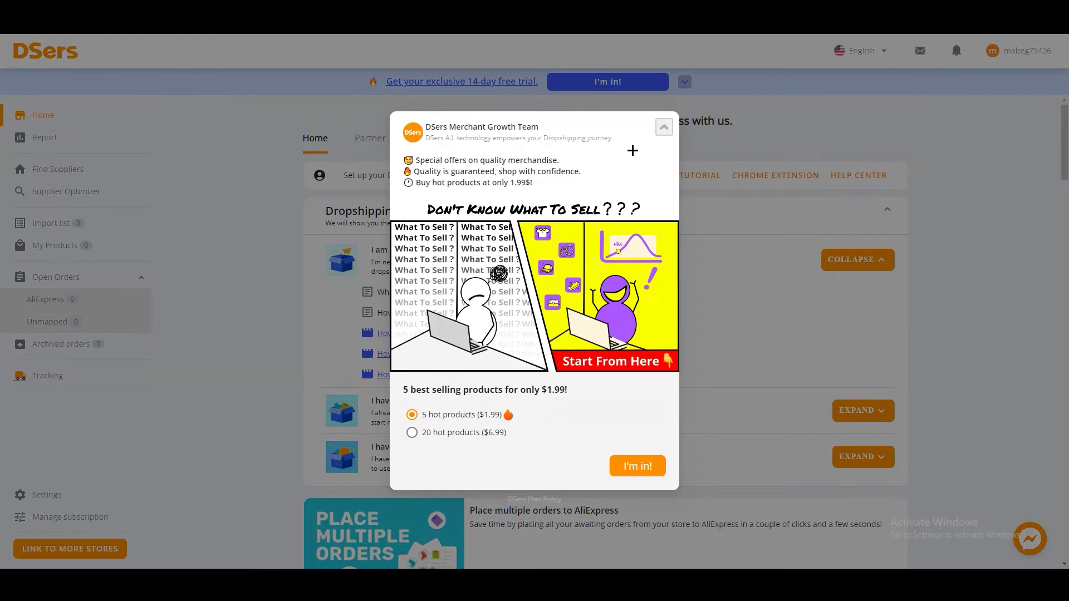
- Dismiss the promo popup and add the 2023 Vintage Sunglasses to DSers
{"action": "left_click", "coordinate": [665, 128]}
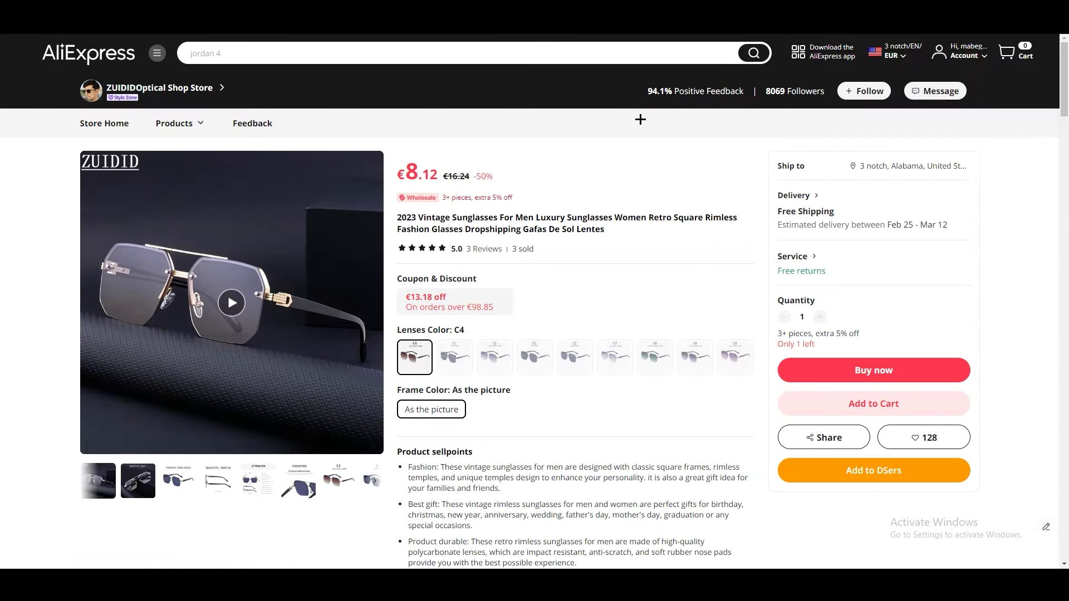
{"action": "scroll", "coordinate": [681, 413], "scroll_direction": "down", "scroll_amount": 2}
{"action": "scroll", "coordinate": [649, 412], "scroll_direction": "up", "scroll_amount": 2}
{"action": "scroll", "coordinate": [666, 435], "scroll_direction": "down", "scroll_amount": 2}
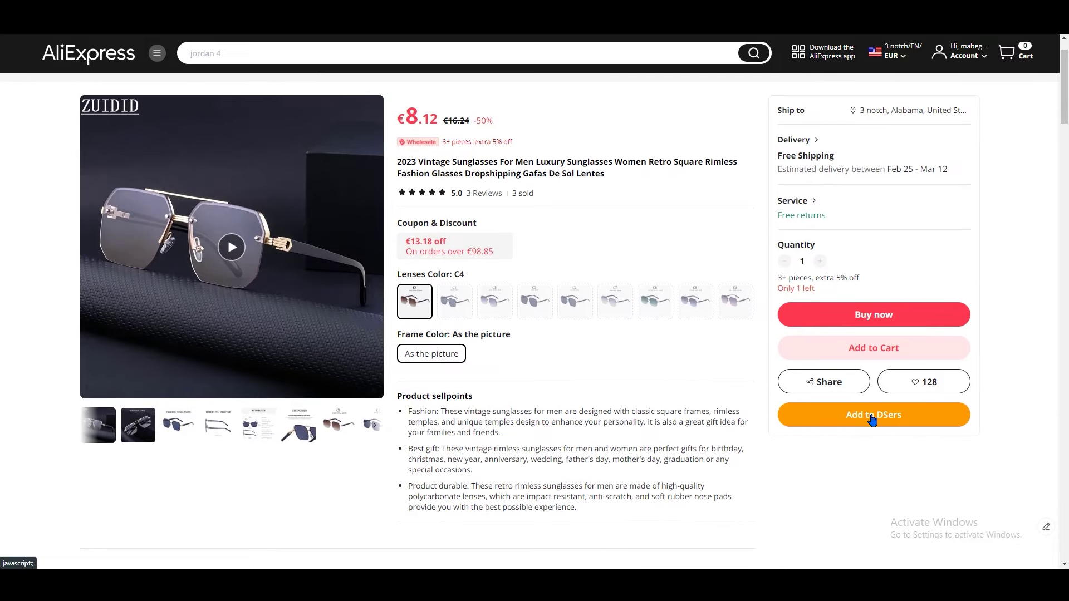
{"action": "left_click", "coordinate": [887, 427]}
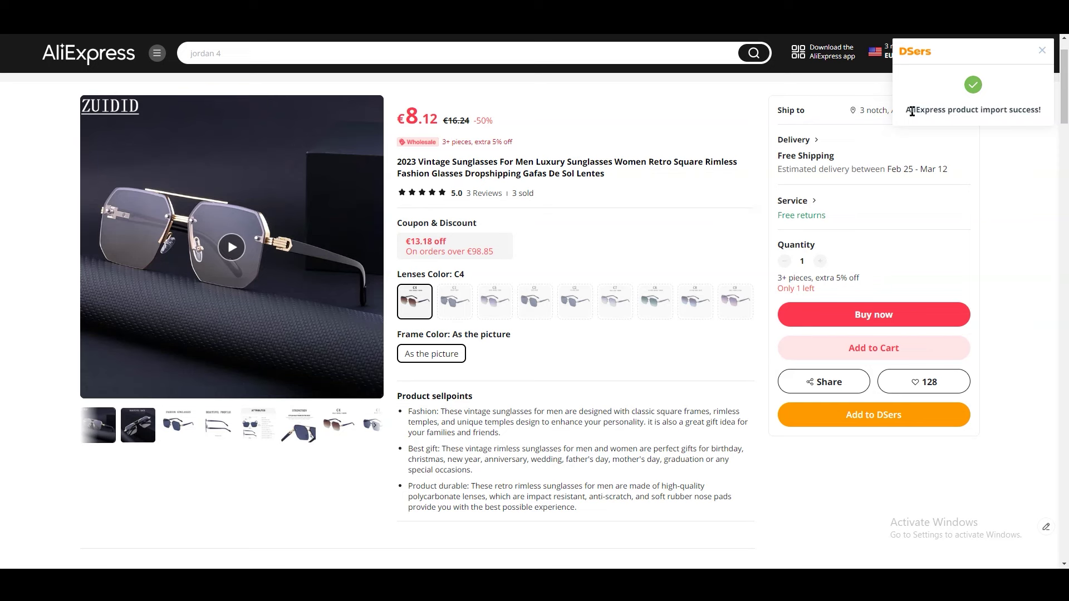
{"action": "left_click_drag", "start_coordinate": [912, 112], "coordinate": [1042, 112]}
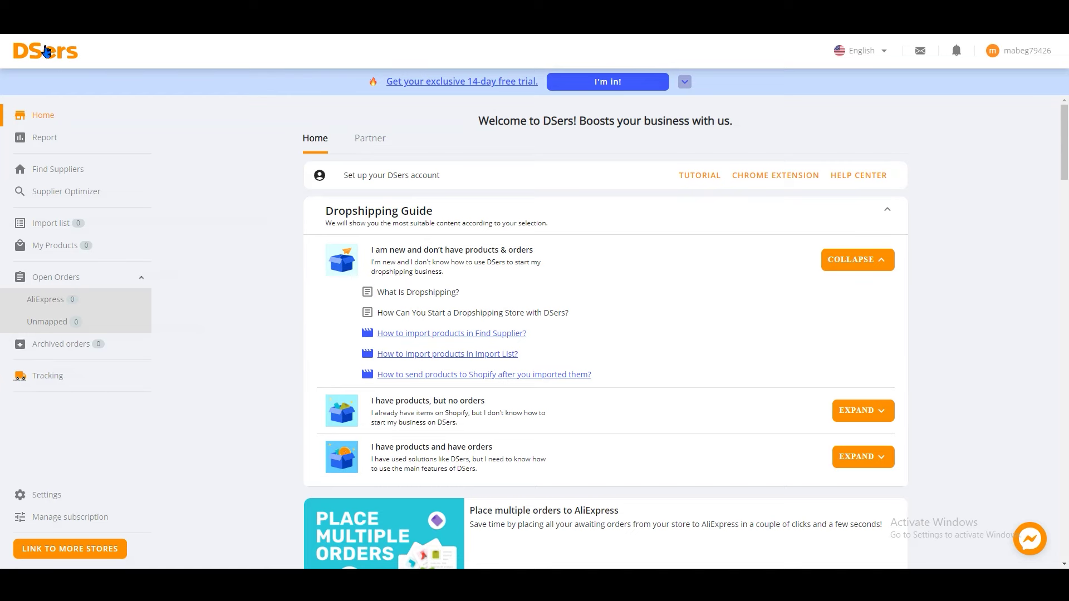
- Open the Import list and edit the 2023 Vintage Sunglasses card
{"action": "left_click", "coordinate": [68, 225]}
{"action": "left_click", "coordinate": [58, 230]}
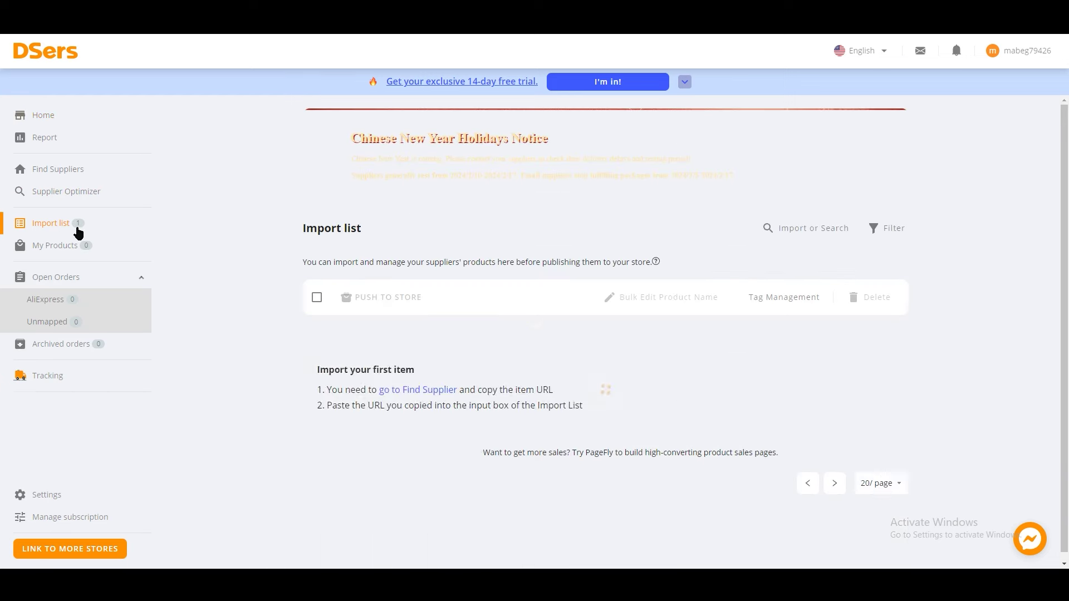
{"action": "scroll", "coordinate": [439, 357], "scroll_direction": "down", "scroll_amount": 2}
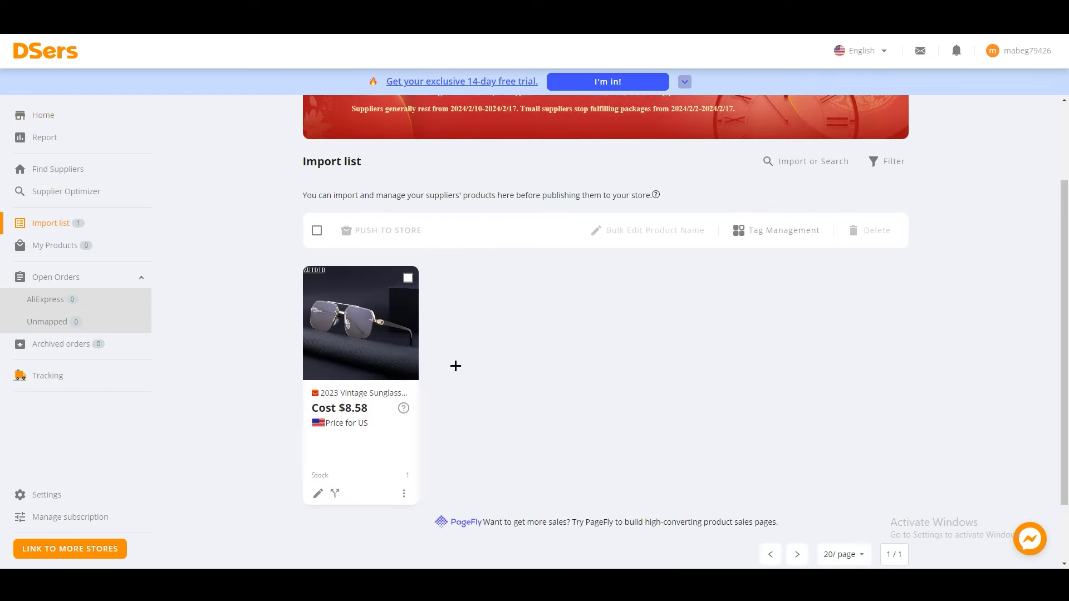
{"action": "scroll", "coordinate": [451, 332], "scroll_direction": "down", "scroll_amount": 2}
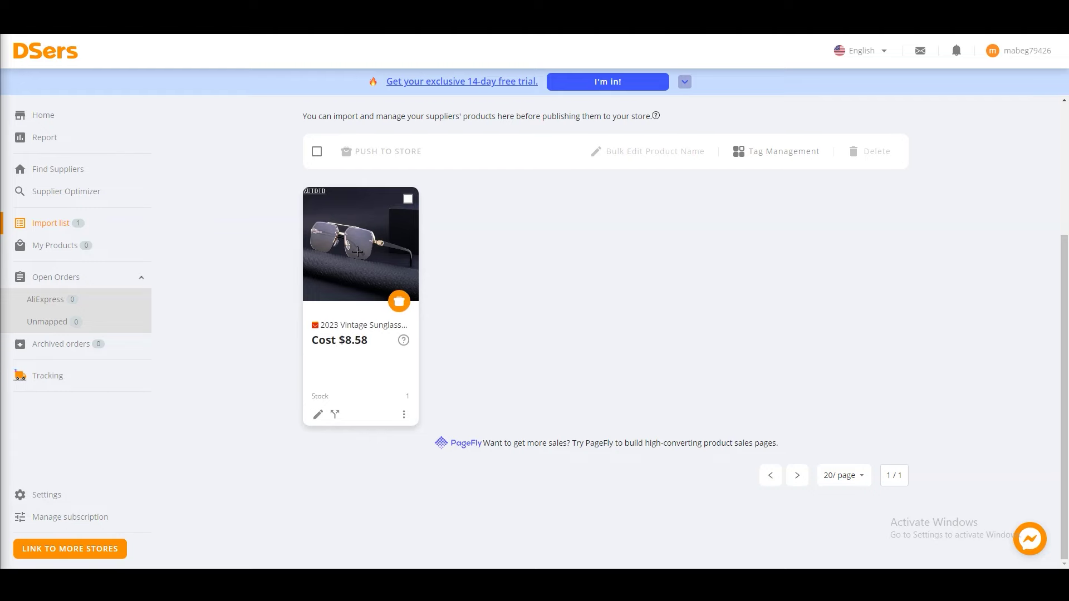
{"action": "left_click", "coordinate": [318, 415]}
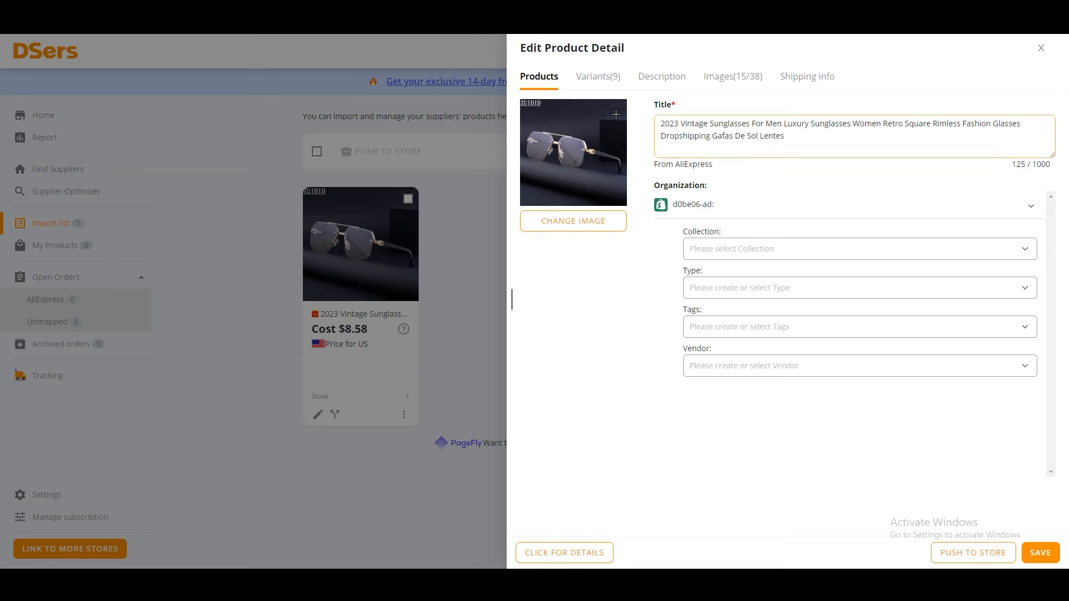
- Review the 9 variants, description, images and shipping info, ending on Shipping info
{"action": "left_click", "coordinate": [594, 78]}
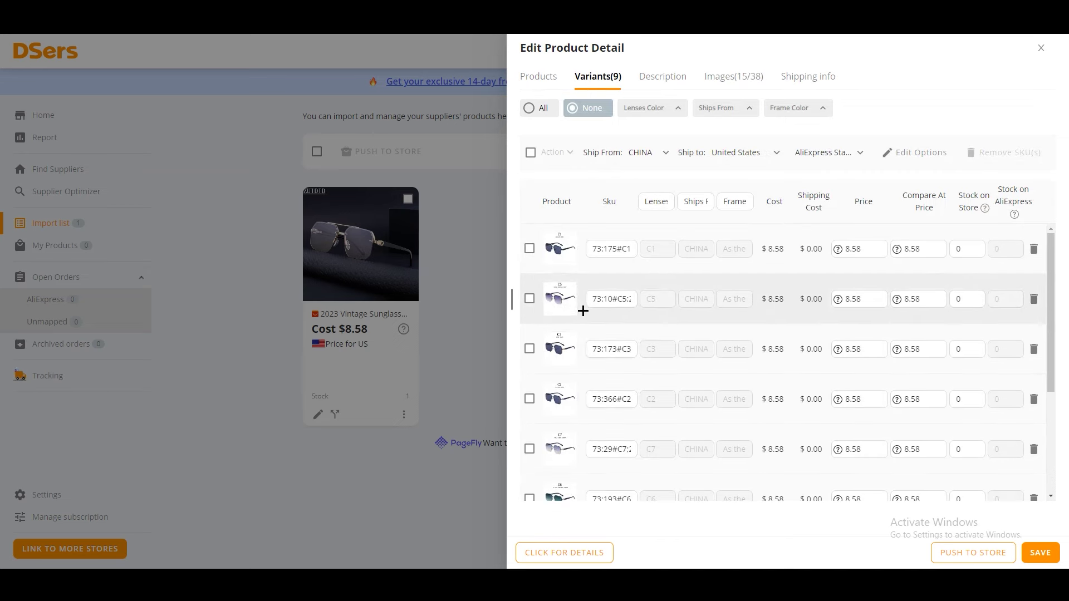
{"action": "scroll", "coordinate": [611, 388], "scroll_direction": "down", "scroll_amount": 3}
{"action": "scroll", "coordinate": [611, 389], "scroll_direction": "up", "scroll_amount": 3}
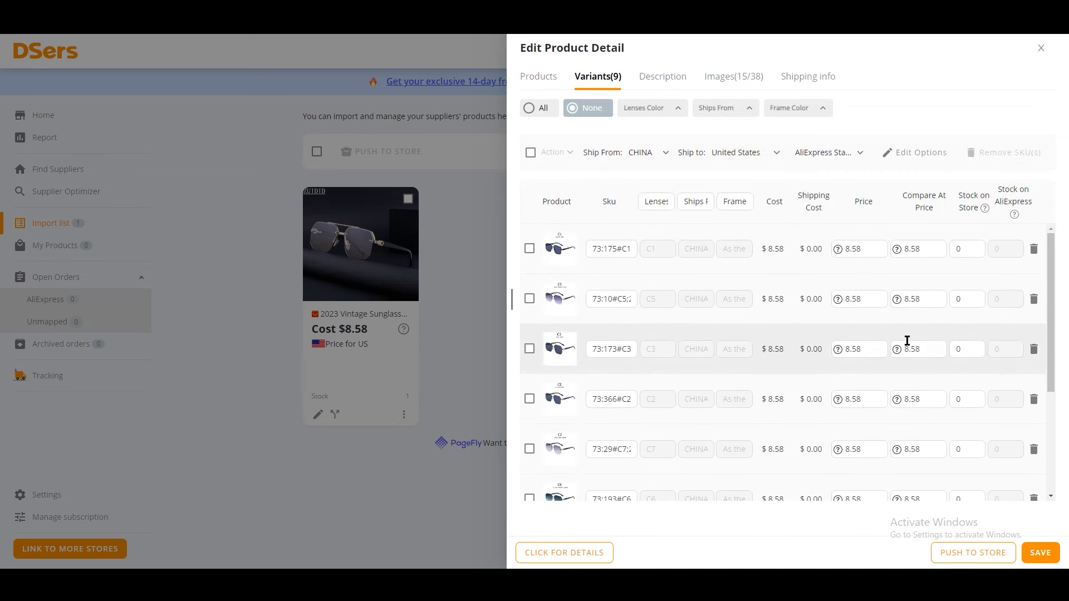
{"action": "left_click", "coordinate": [665, 78]}
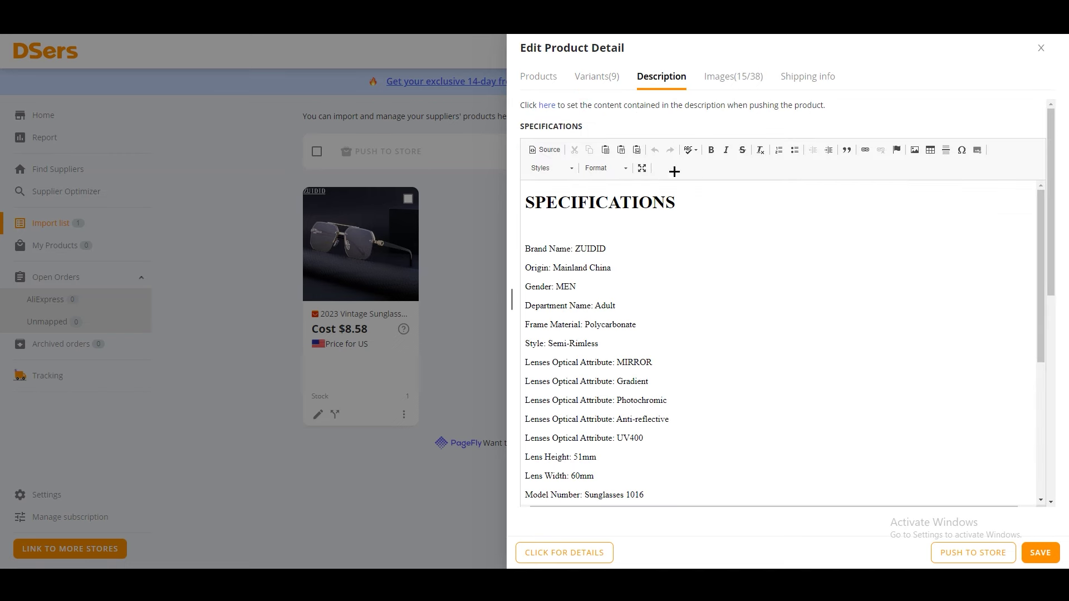
{"action": "left_click", "coordinate": [740, 82]}
{"action": "left_click", "coordinate": [788, 82]}
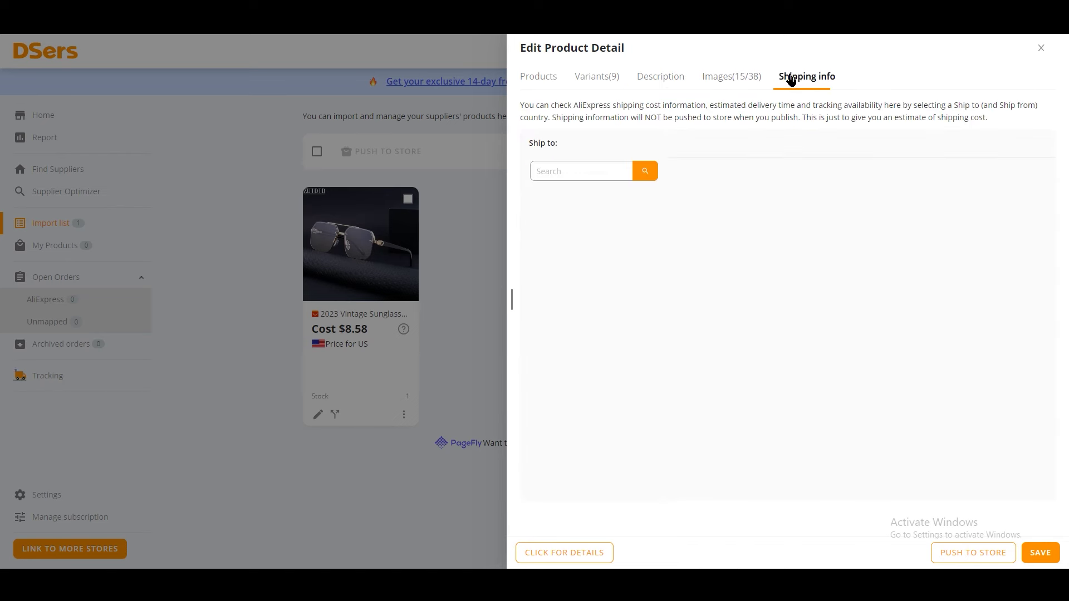
{"action": "left_click", "coordinate": [741, 77]}
{"action": "left_click", "coordinate": [791, 78]}
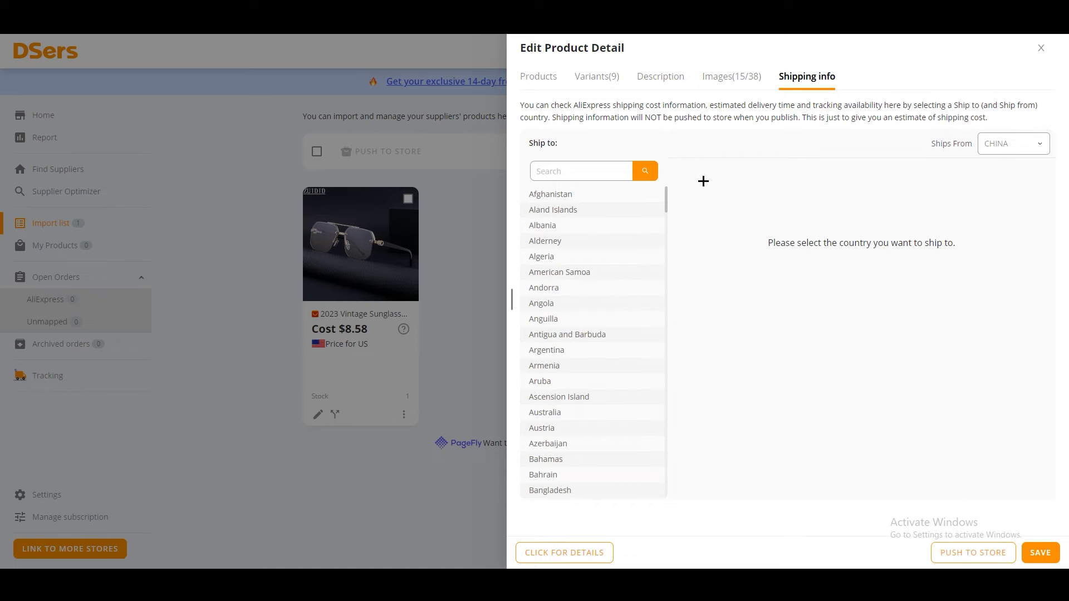
{"action": "left_click", "coordinate": [577, 78]}
{"action": "left_click", "coordinate": [551, 79]}
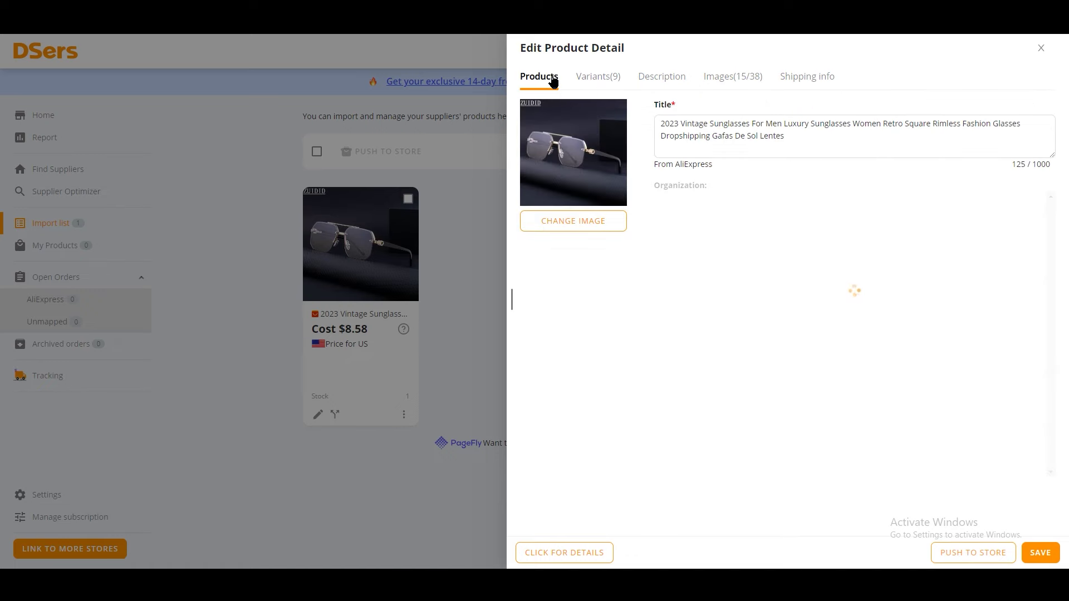
{"action": "left_click", "coordinate": [590, 77]}
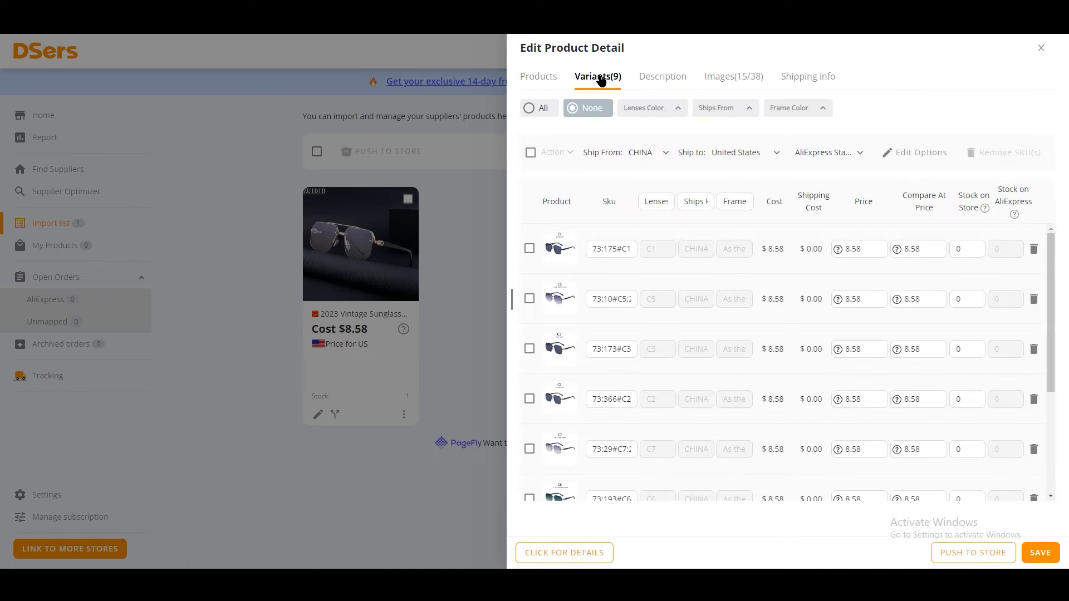
{"action": "left_click", "coordinate": [677, 80]}
{"action": "left_click", "coordinate": [722, 81]}
{"action": "left_click", "coordinate": [804, 81]}
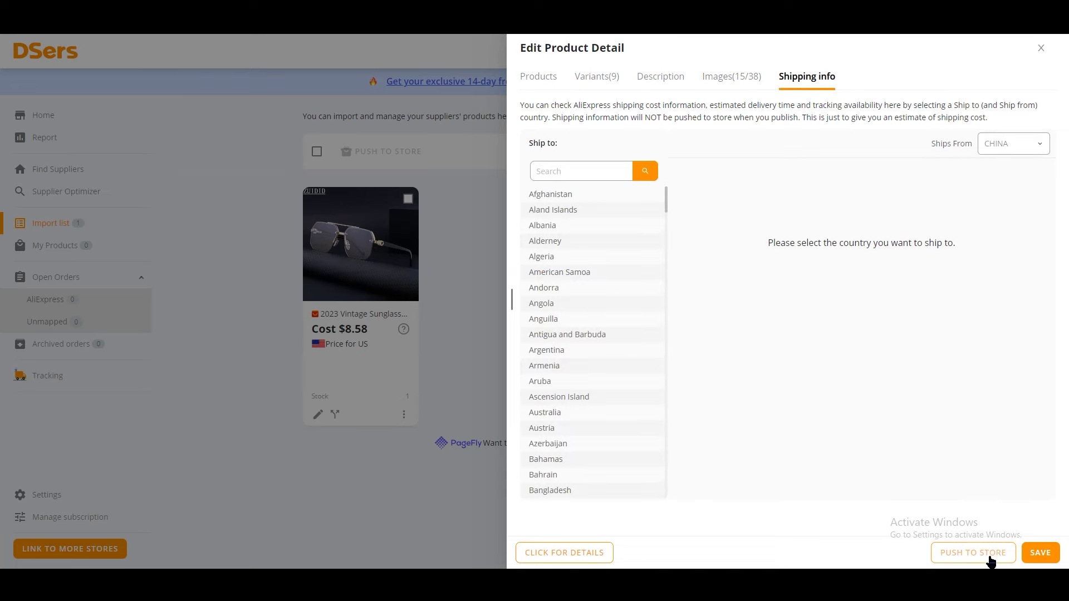
- Push the sunglasses to the connected Shopify store with the pricing rule applied
{"action": "left_click", "coordinate": [956, 557]}
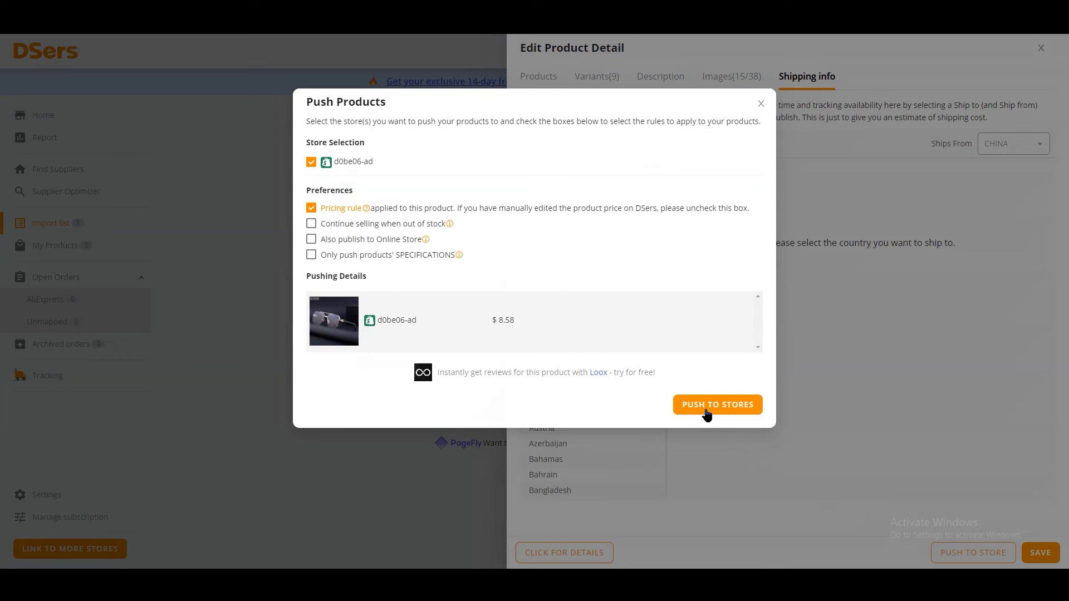
{"action": "left_click", "coordinate": [750, 403]}
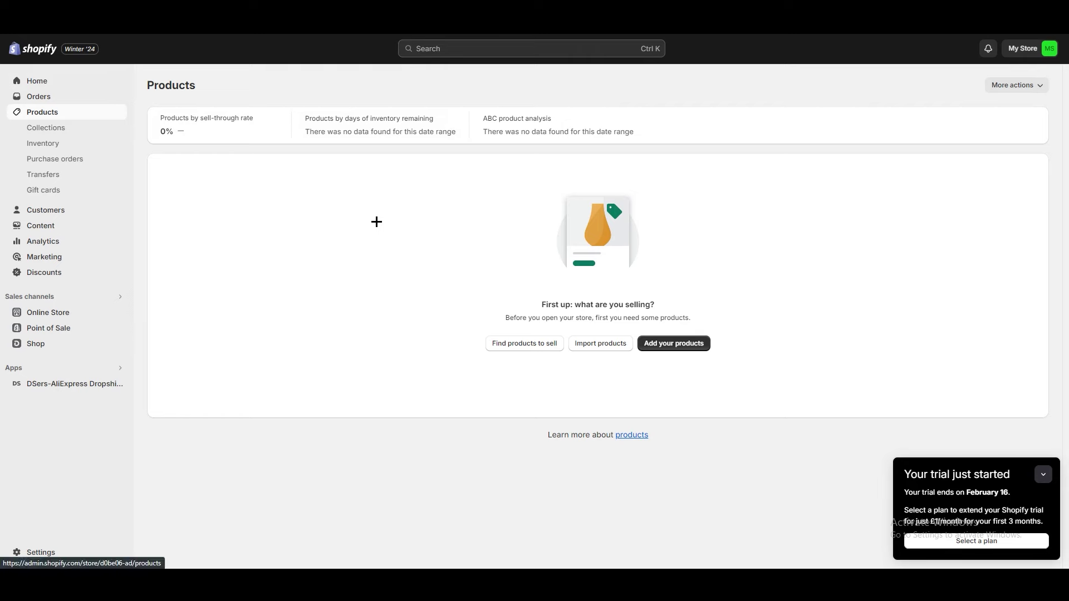
- Reload Products, preview the 2023 Vintage Sunglasses storefront page (£8.58 GBP), then return to the list
{"action": "key", "text": "F5"}
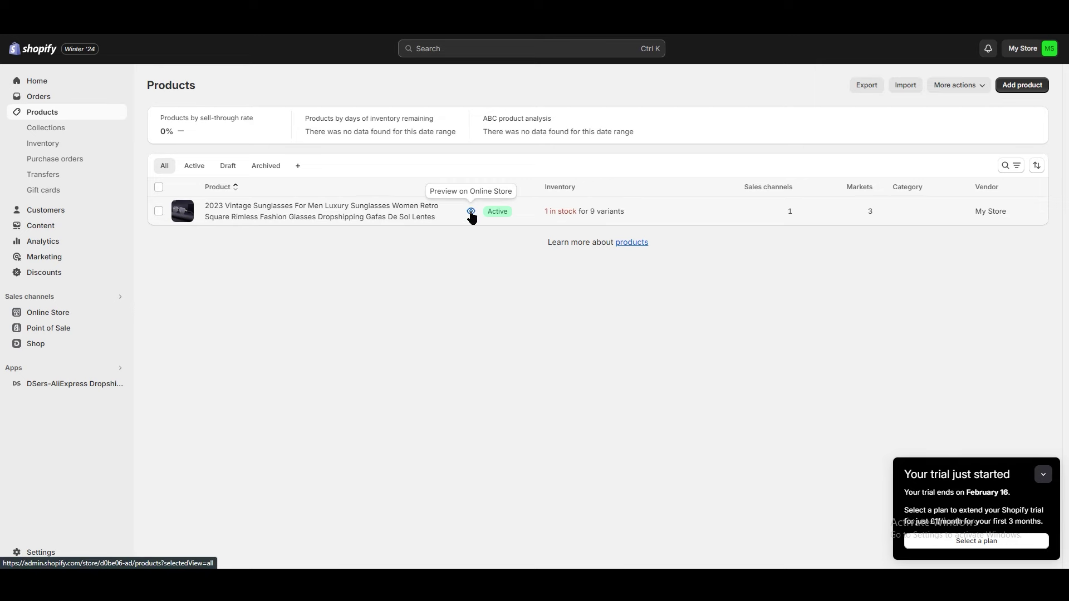
{"action": "left_click", "coordinate": [475, 214]}
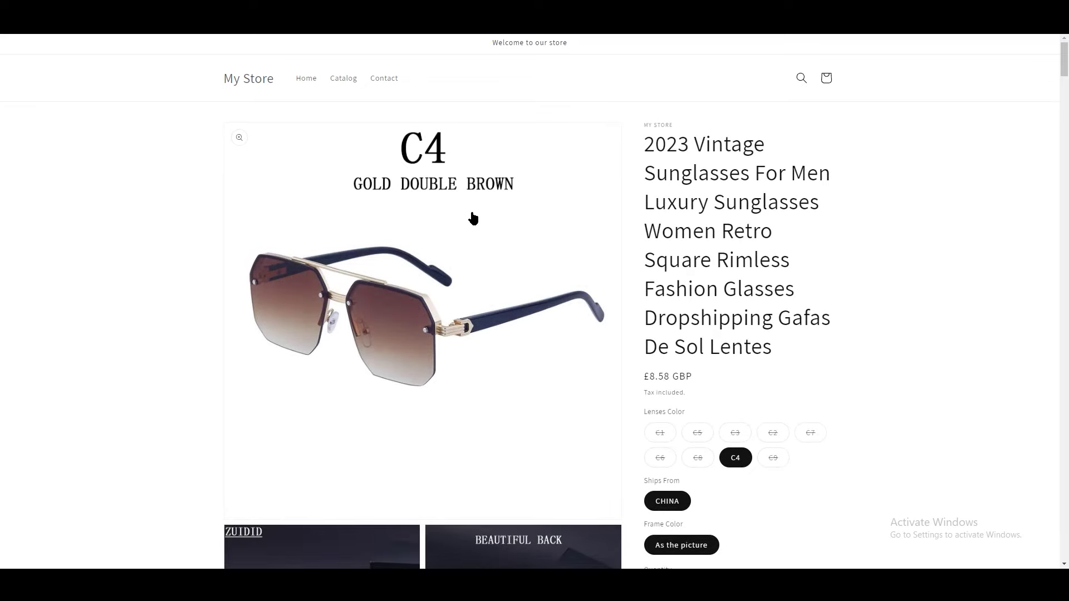
{"action": "scroll", "coordinate": [479, 217], "scroll_direction": "down", "scroll_amount": 1}
{"action": "scroll", "coordinate": [490, 221], "scroll_direction": "down", "scroll_amount": 5}
{"action": "scroll", "coordinate": [497, 234], "scroll_direction": "up", "scroll_amount": 6}
{"action": "key", "text": "ctrl+w"}
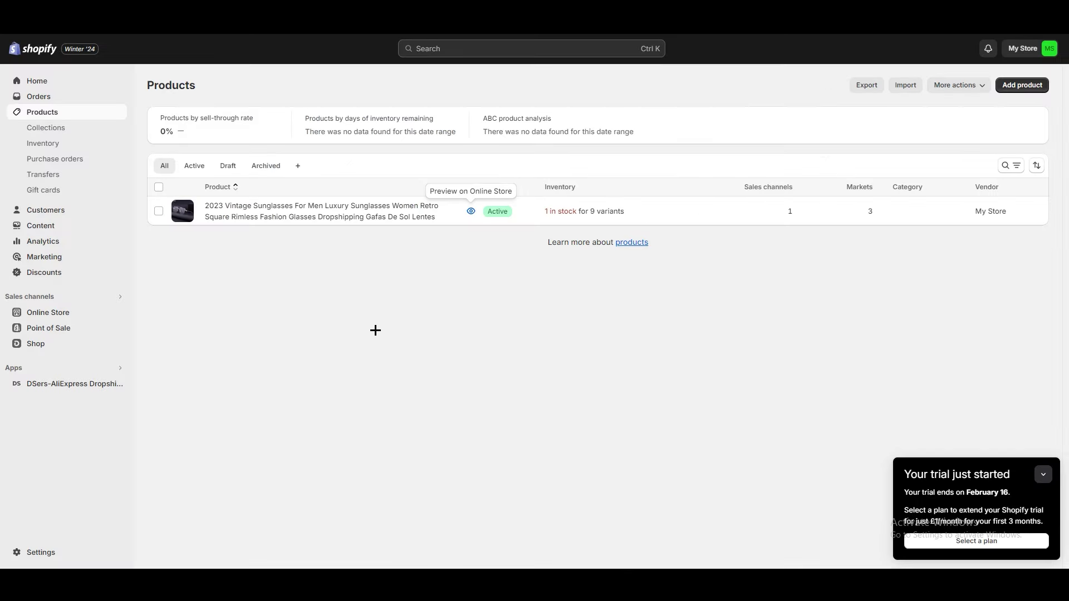